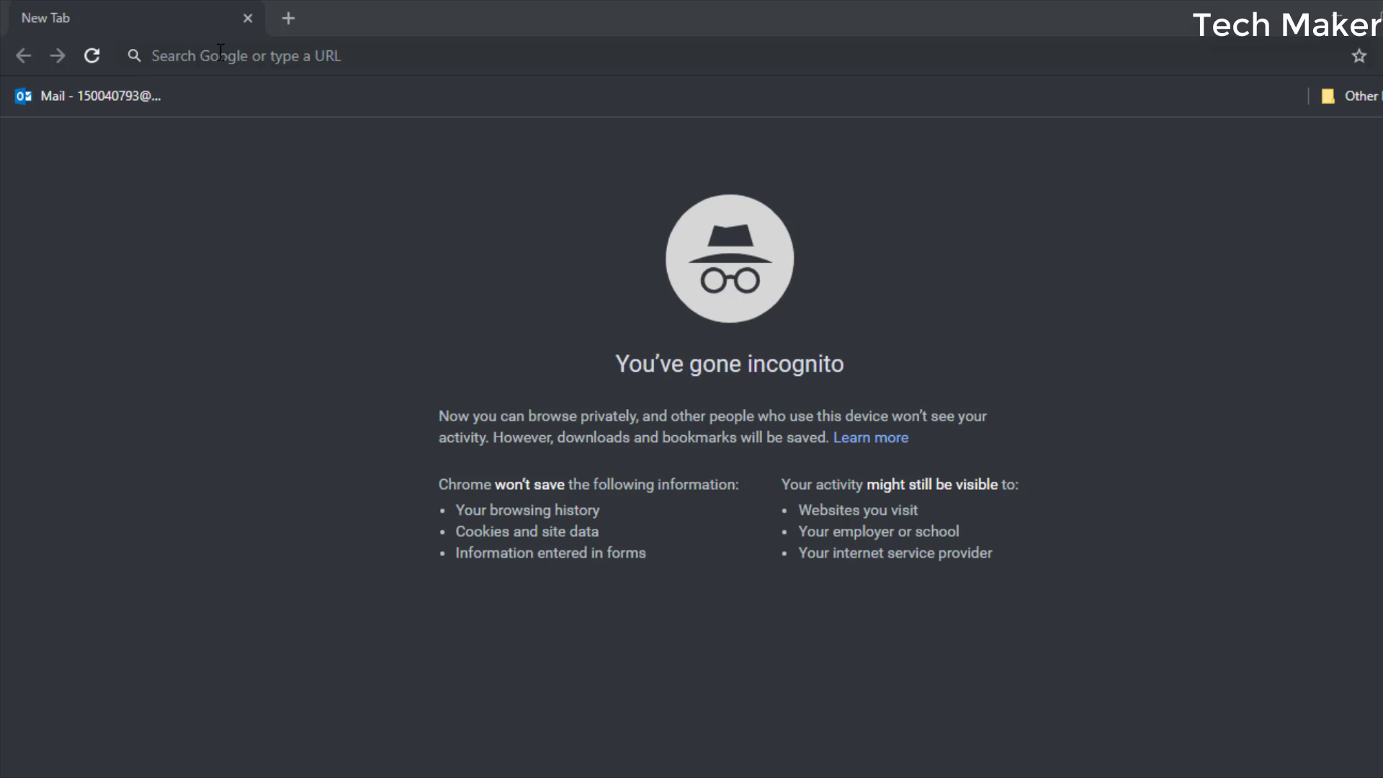
Step: Load the pasted PyLidar3 GitHub URL and download the repository with Download ZIP
click(219, 52)
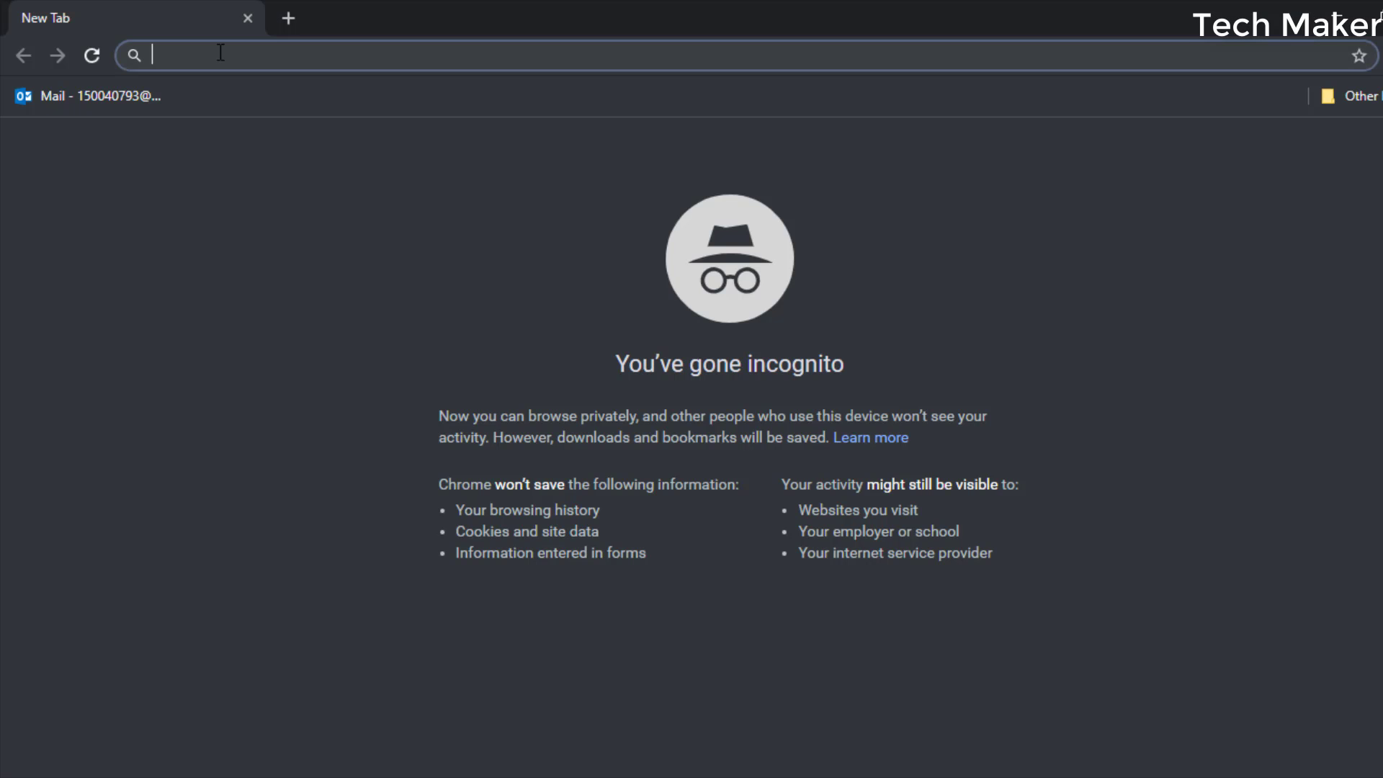
text(https://github.com/lakshmanmallidi/PyLidar3)
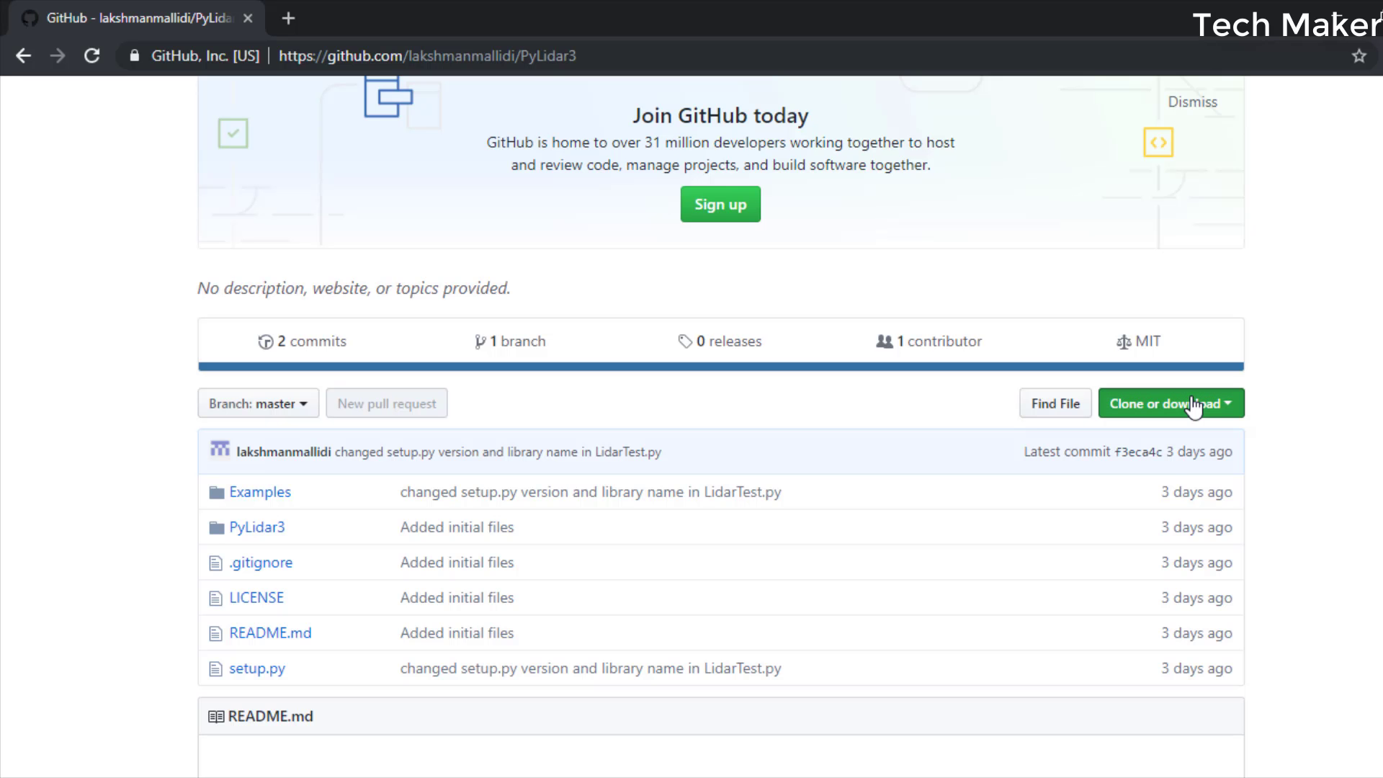
click(1194, 405)
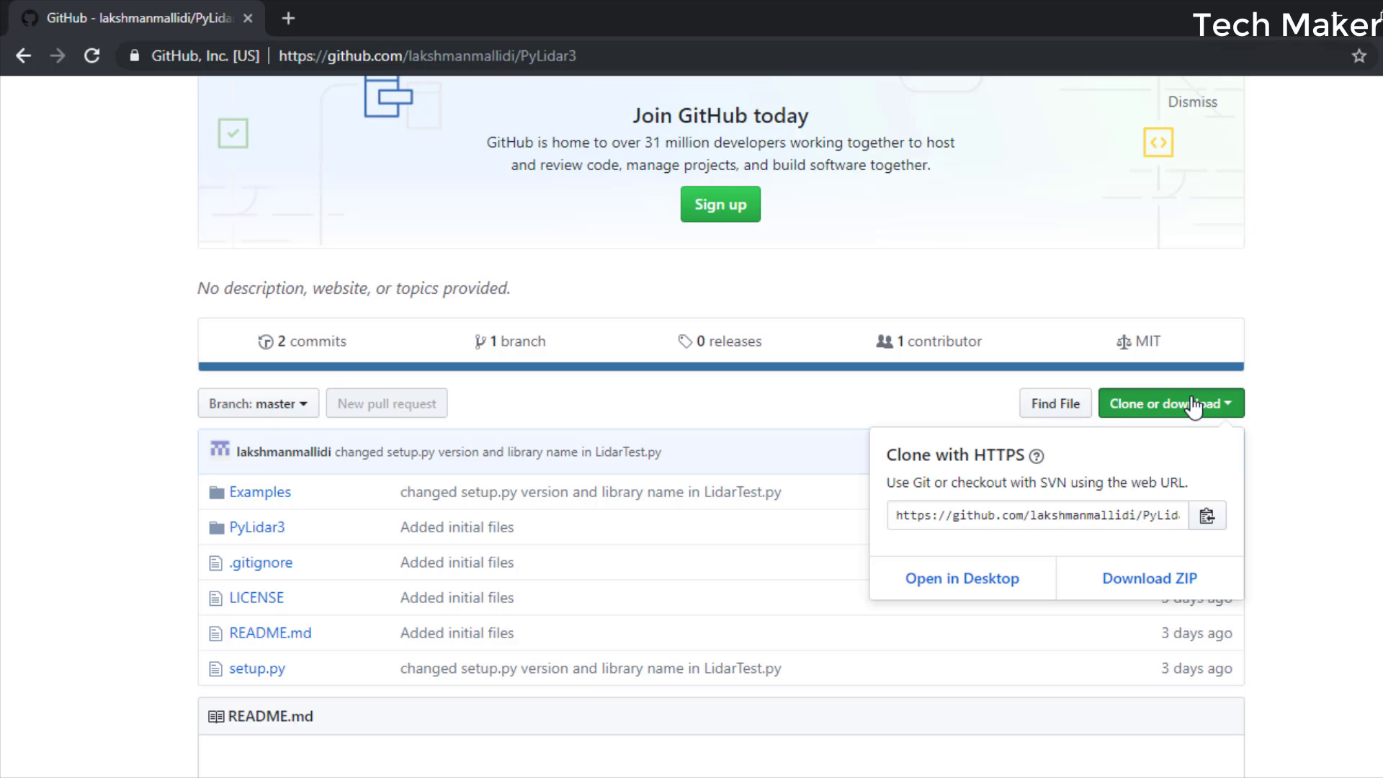
click(966, 583)
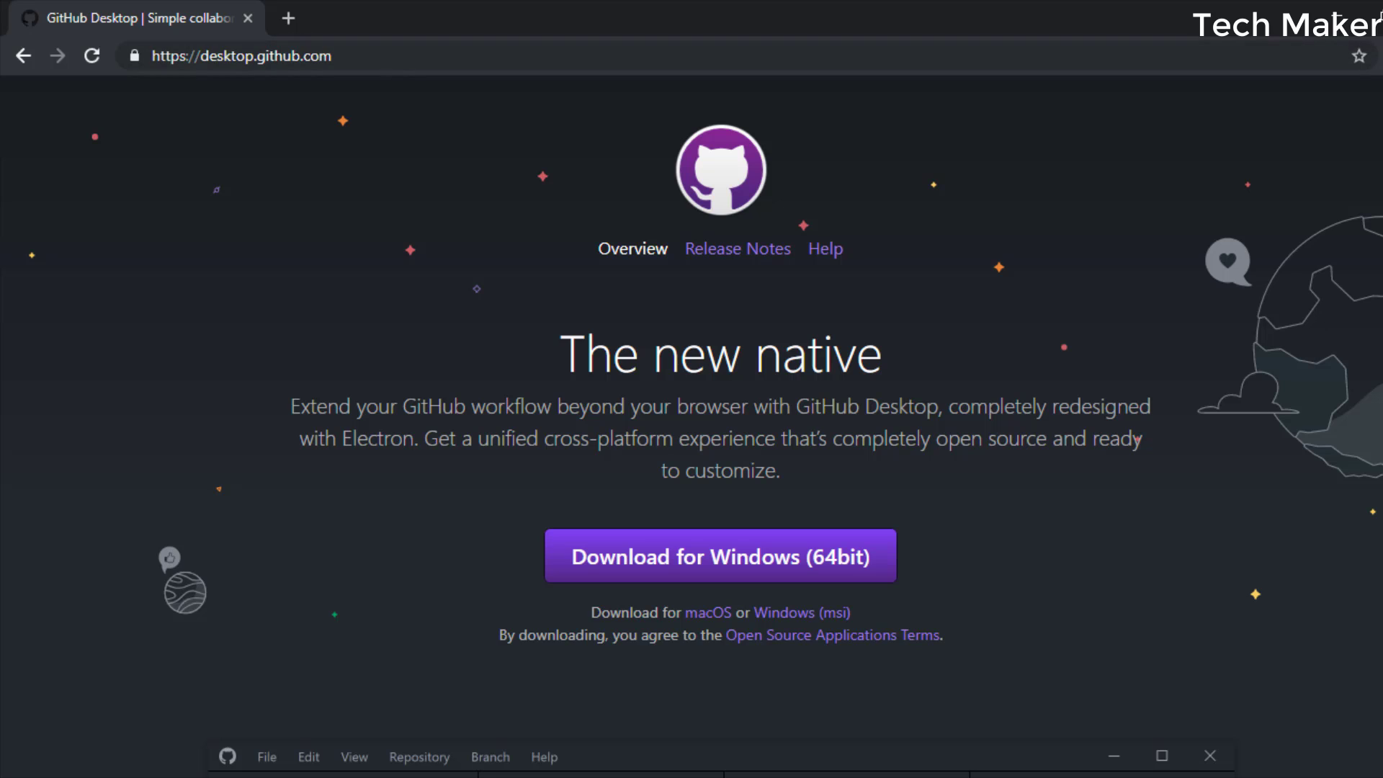
click(23, 56)
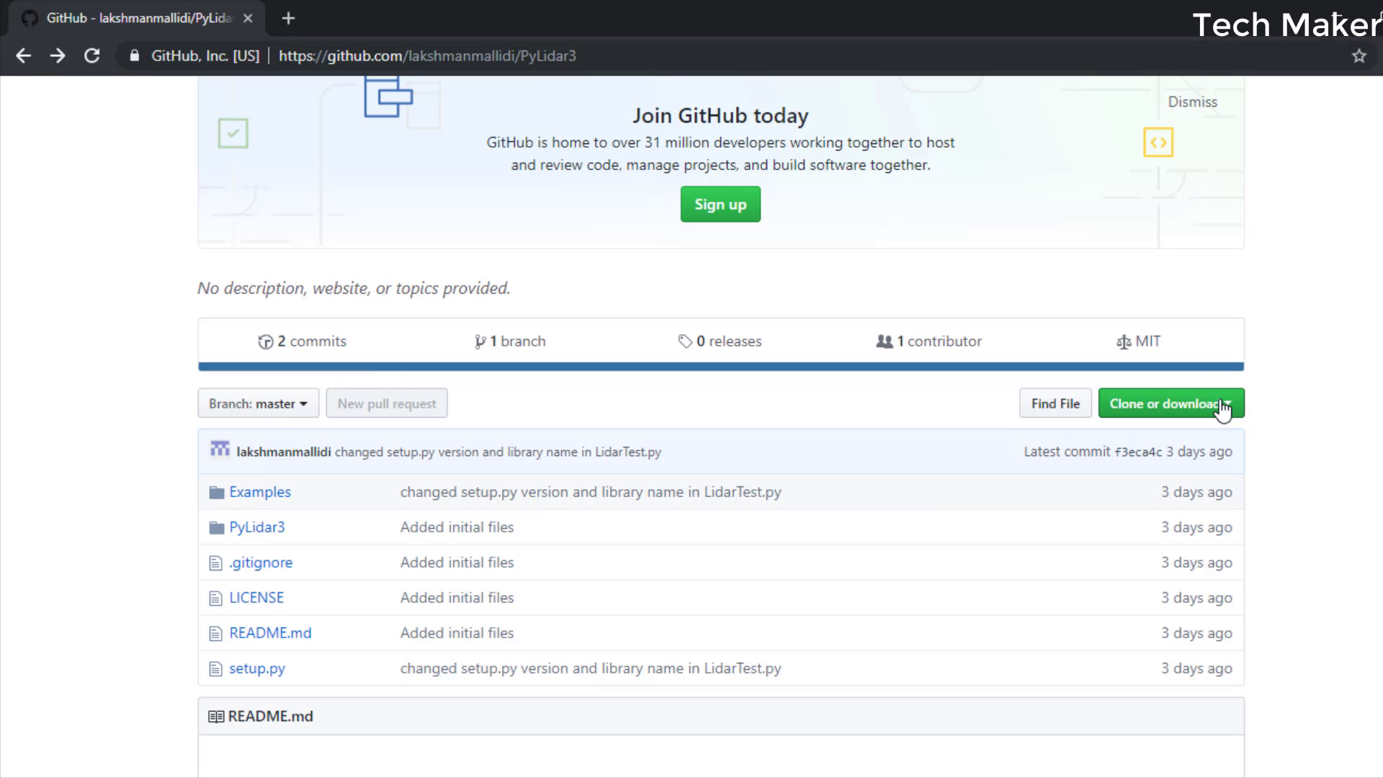
click(1221, 404)
click(1136, 581)
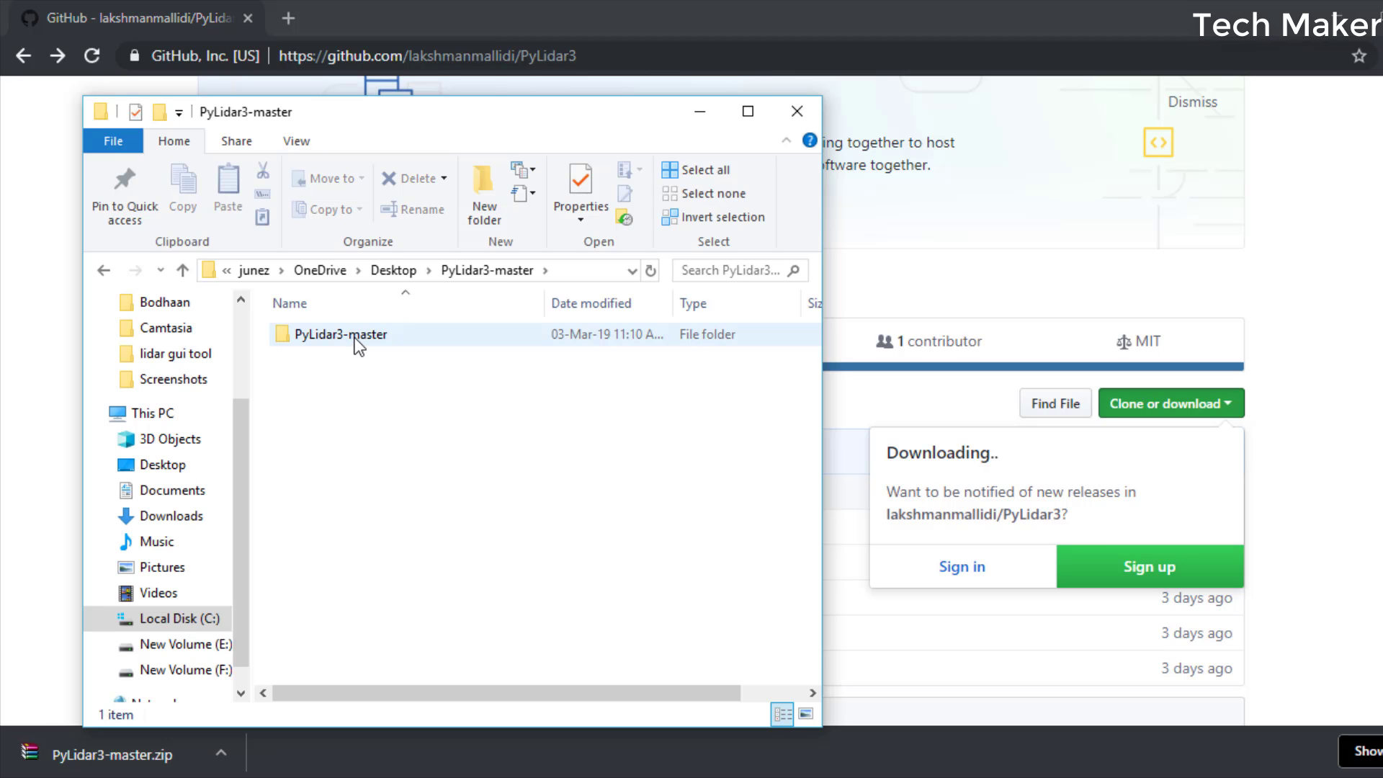
mouse_move(340, 334)
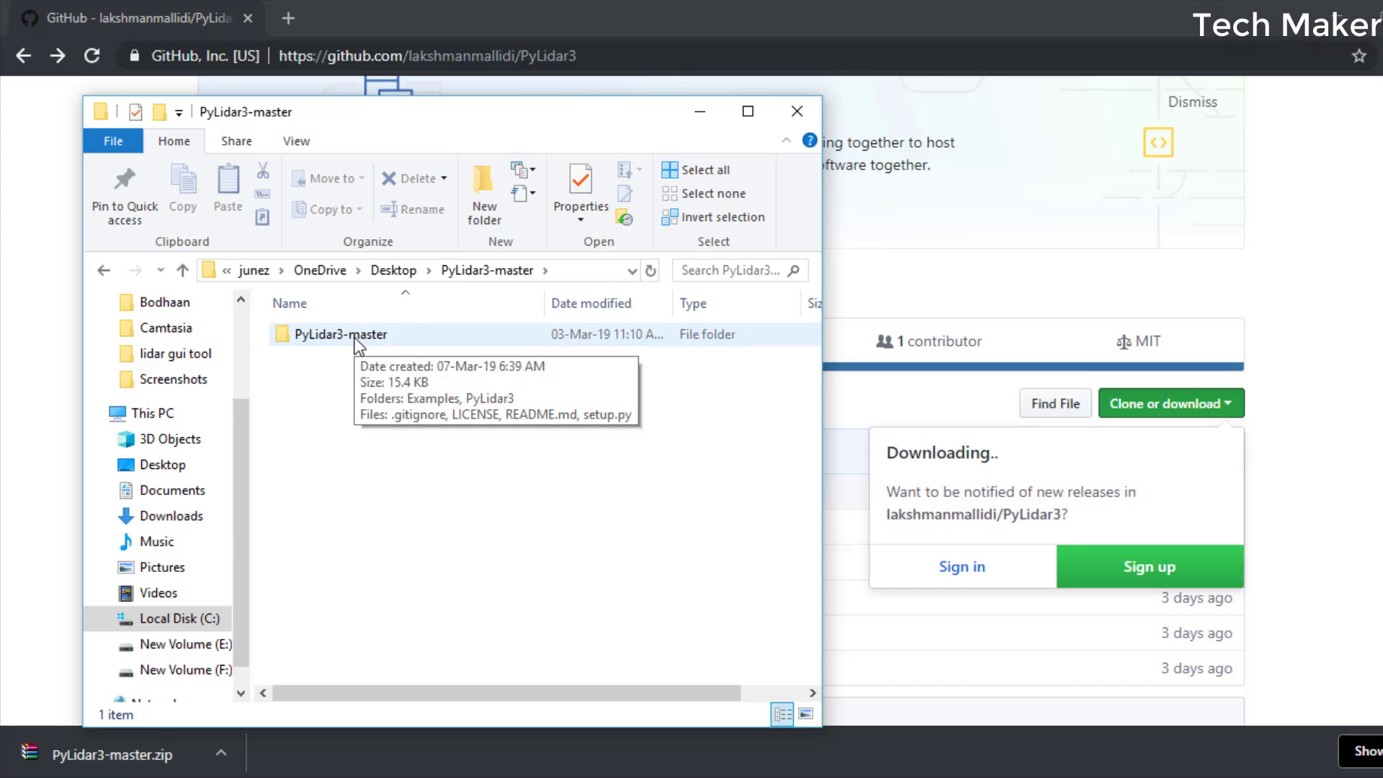
Step: Open PyLidar3-master, then its Examples folder holding LidarTest.py and LidarTestPlot.py
double_click(355, 337)
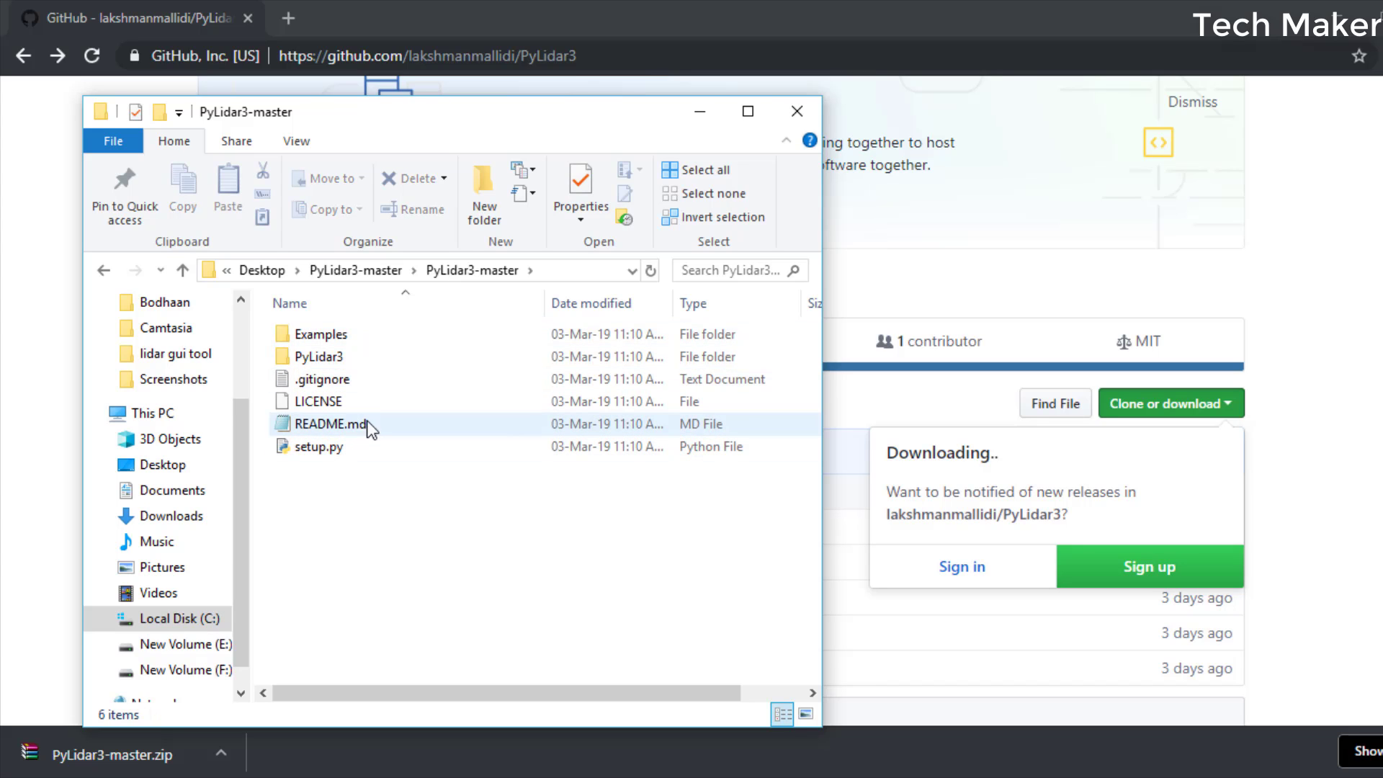
double_click(391, 335)
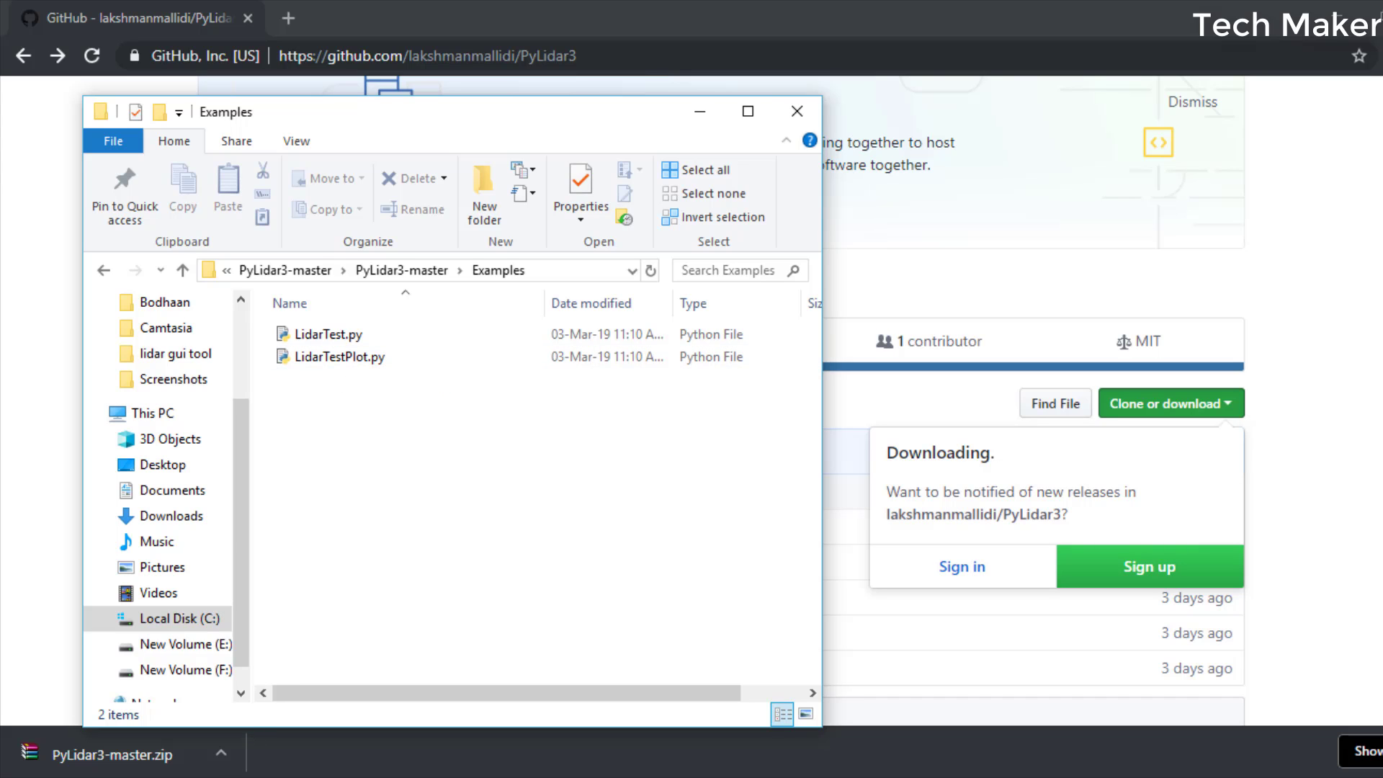
key(super+s)
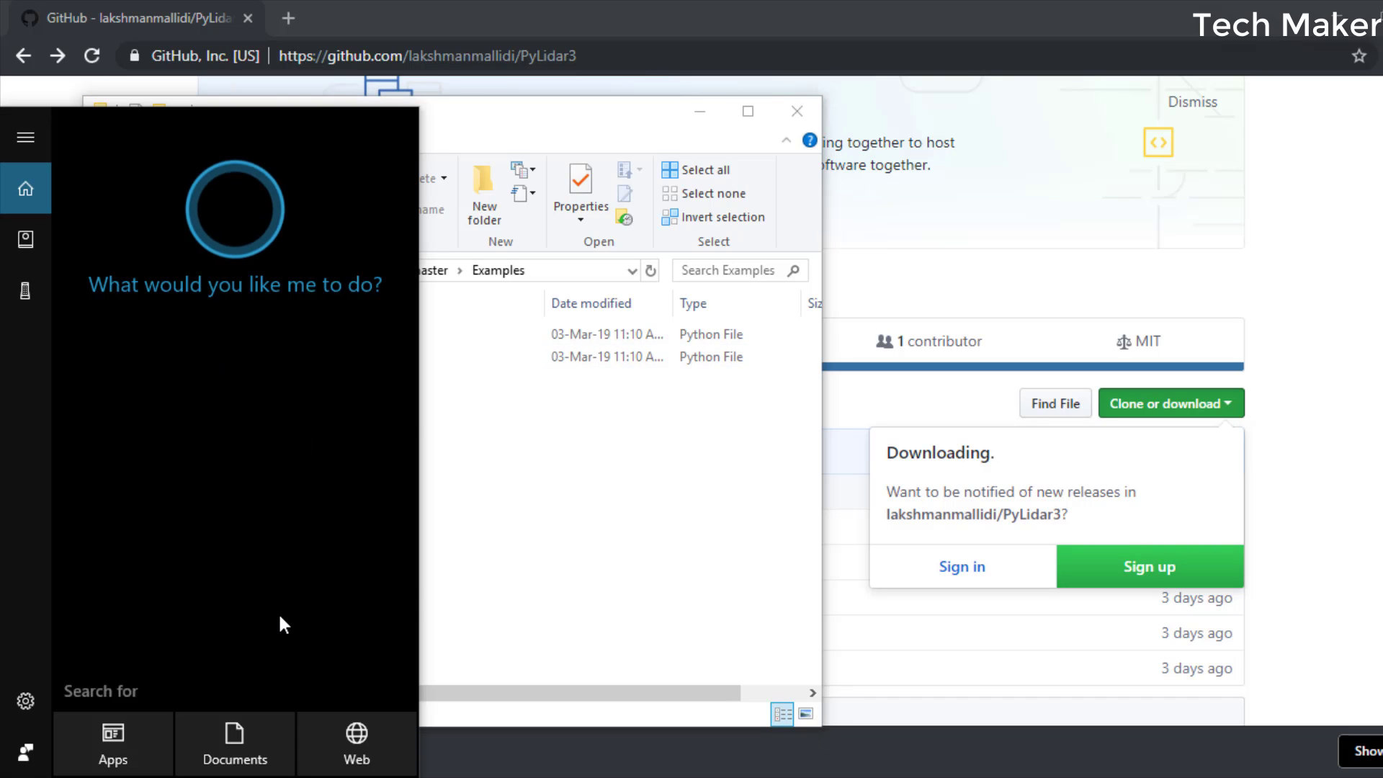
text(cmd)
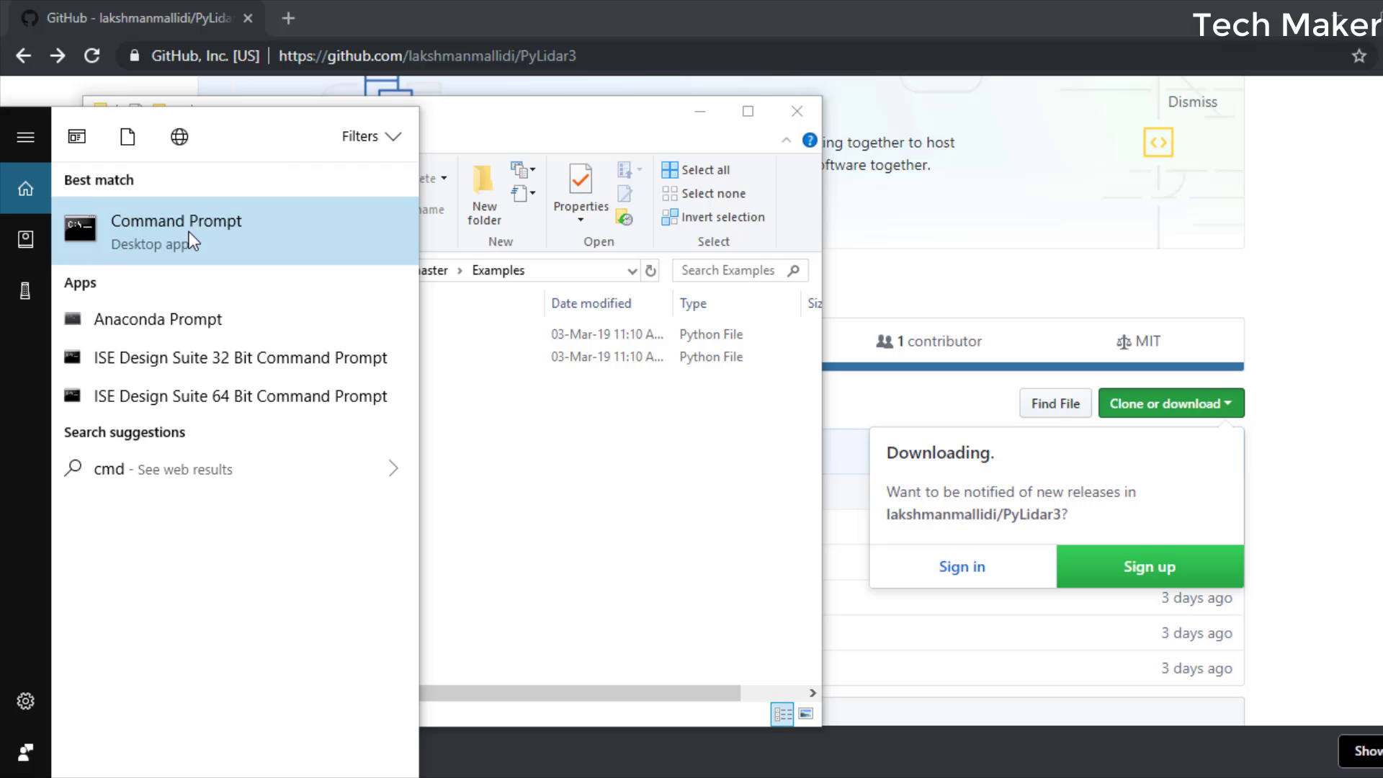
Step: In an administrator Command Prompt, run pip, then pip install PyLidar3, adding pyserial 3.4
right_click(189, 231)
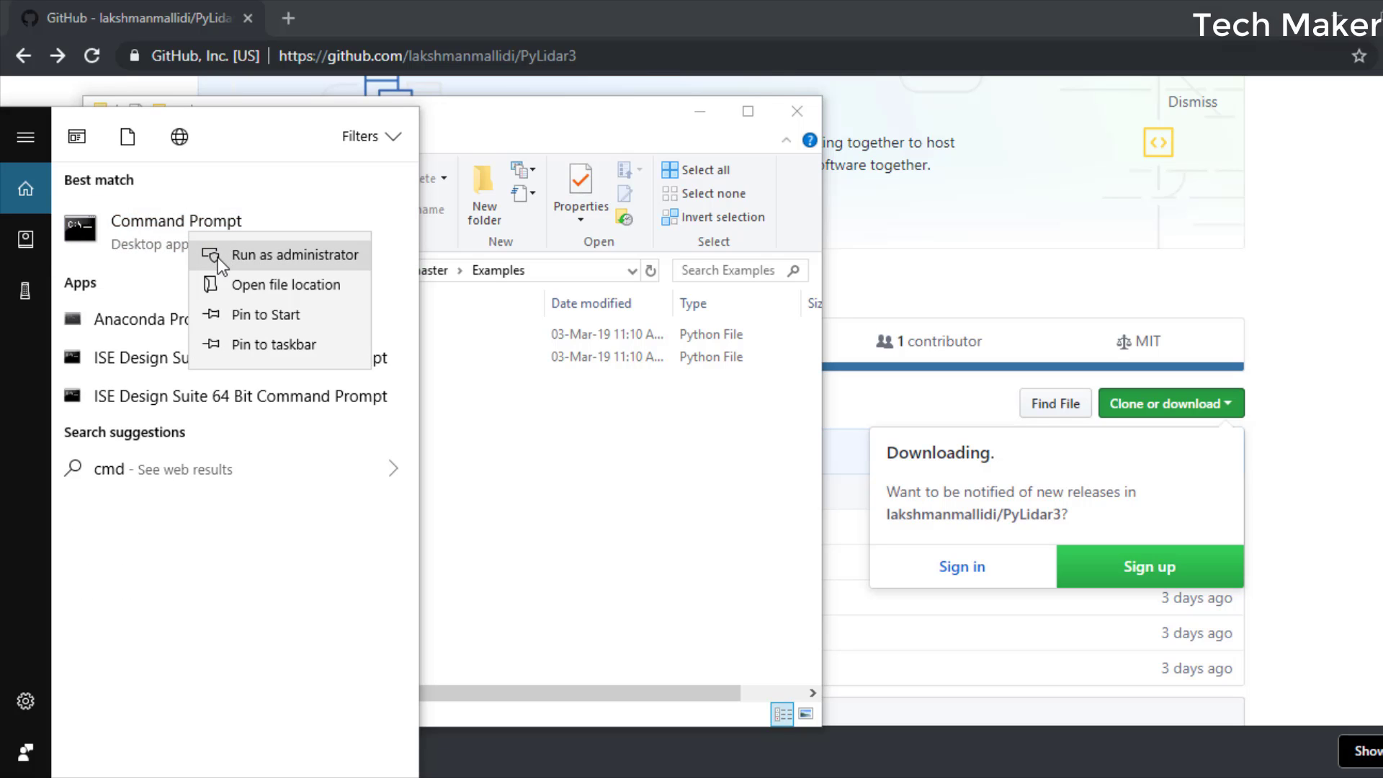
right_click(113, 232)
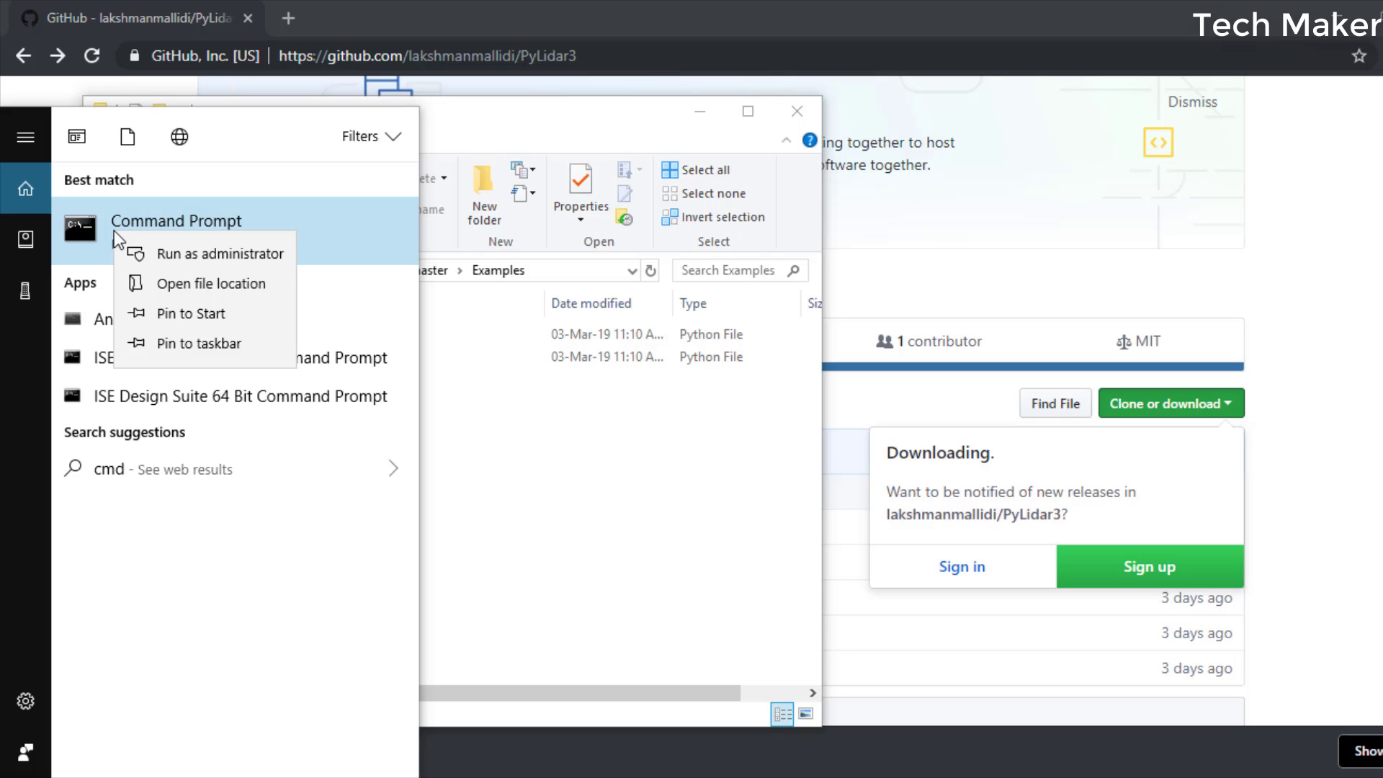
click(168, 263)
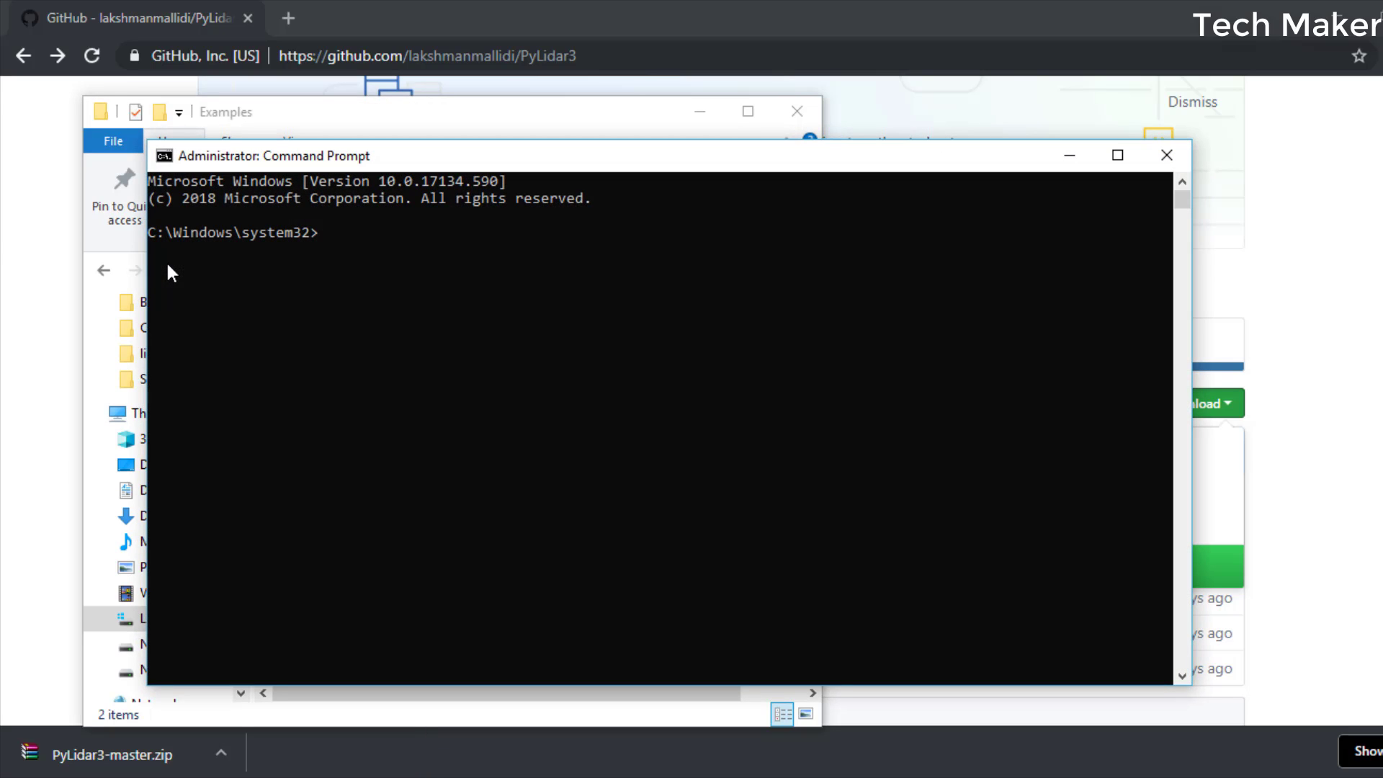
text(p)
text(ip)
key(Return)
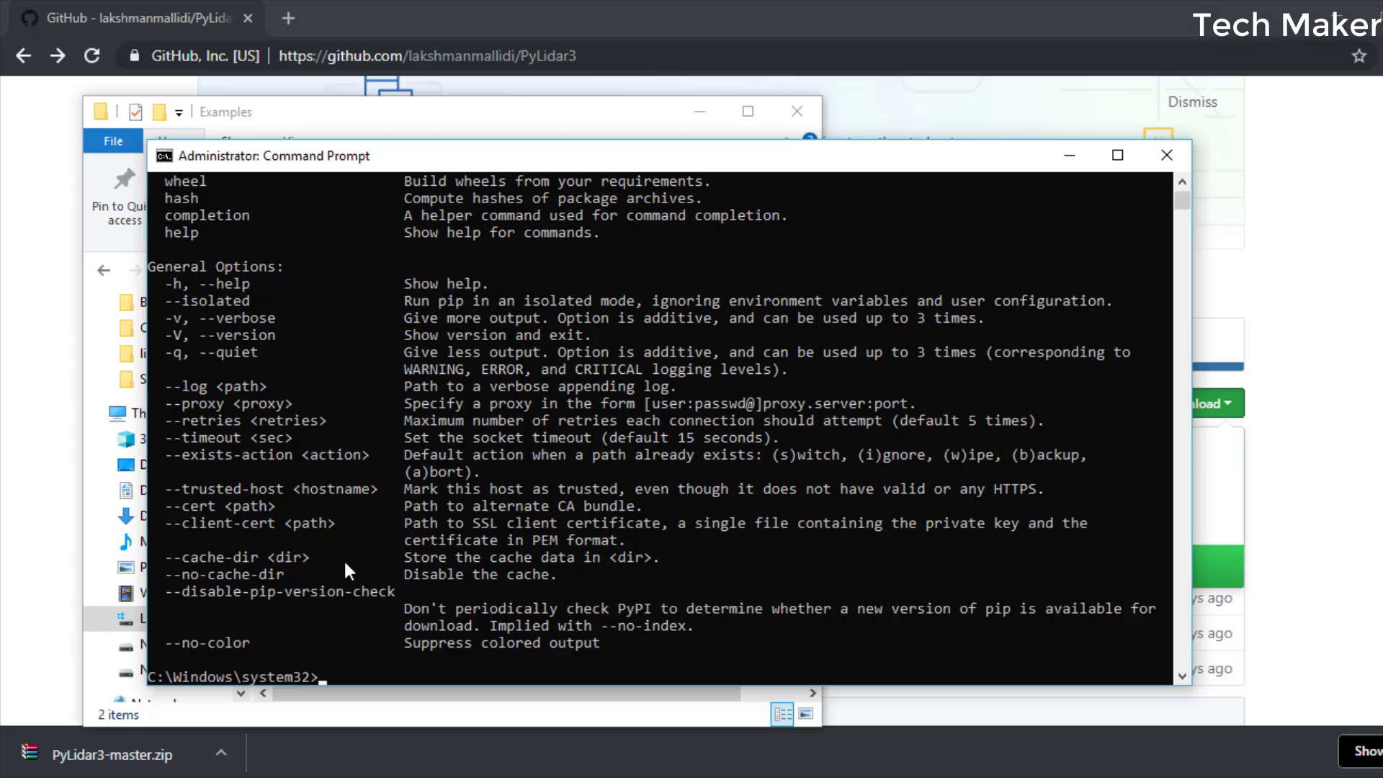
text(pip install PyLidar3)
key(Return)
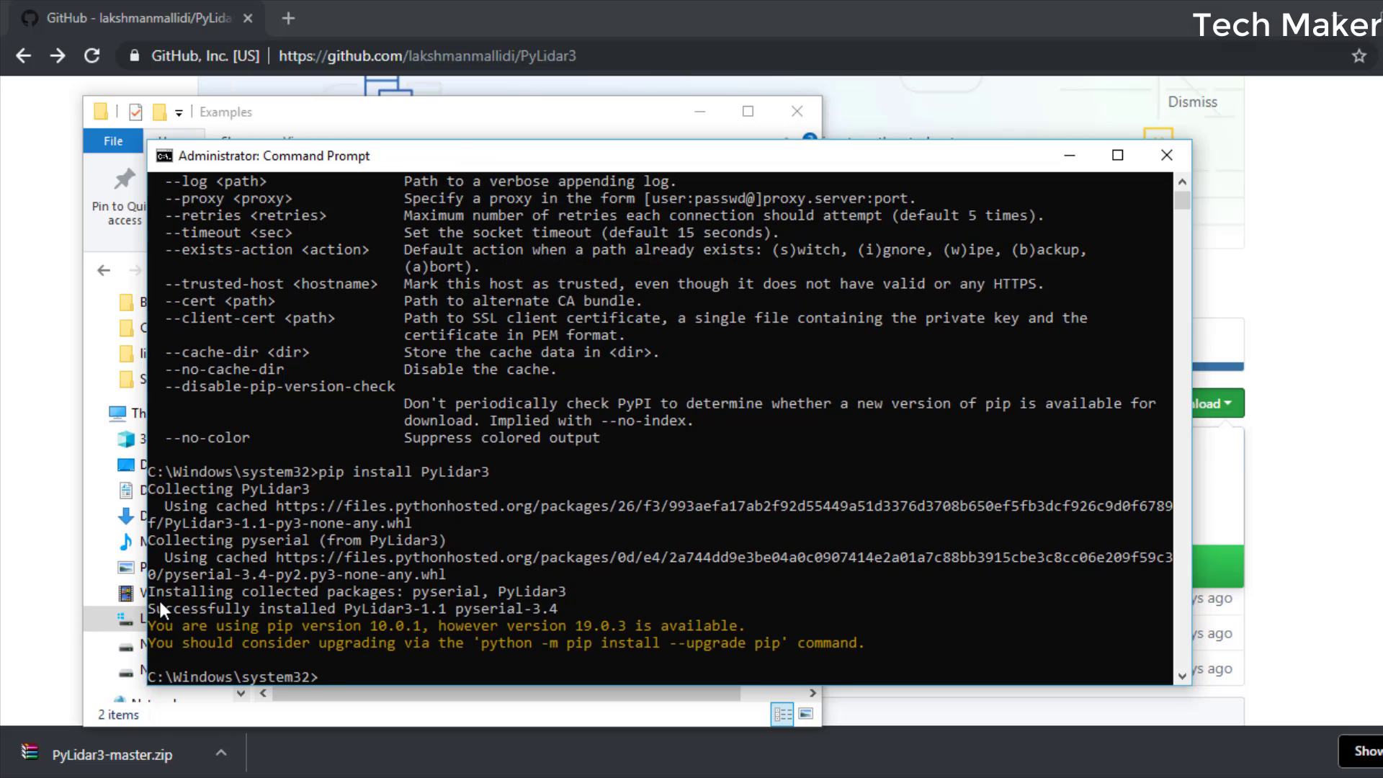
Step: Start Python 3.7.0, import PyLidar3 without errors, then quit() the interpreter
click(332, 677)
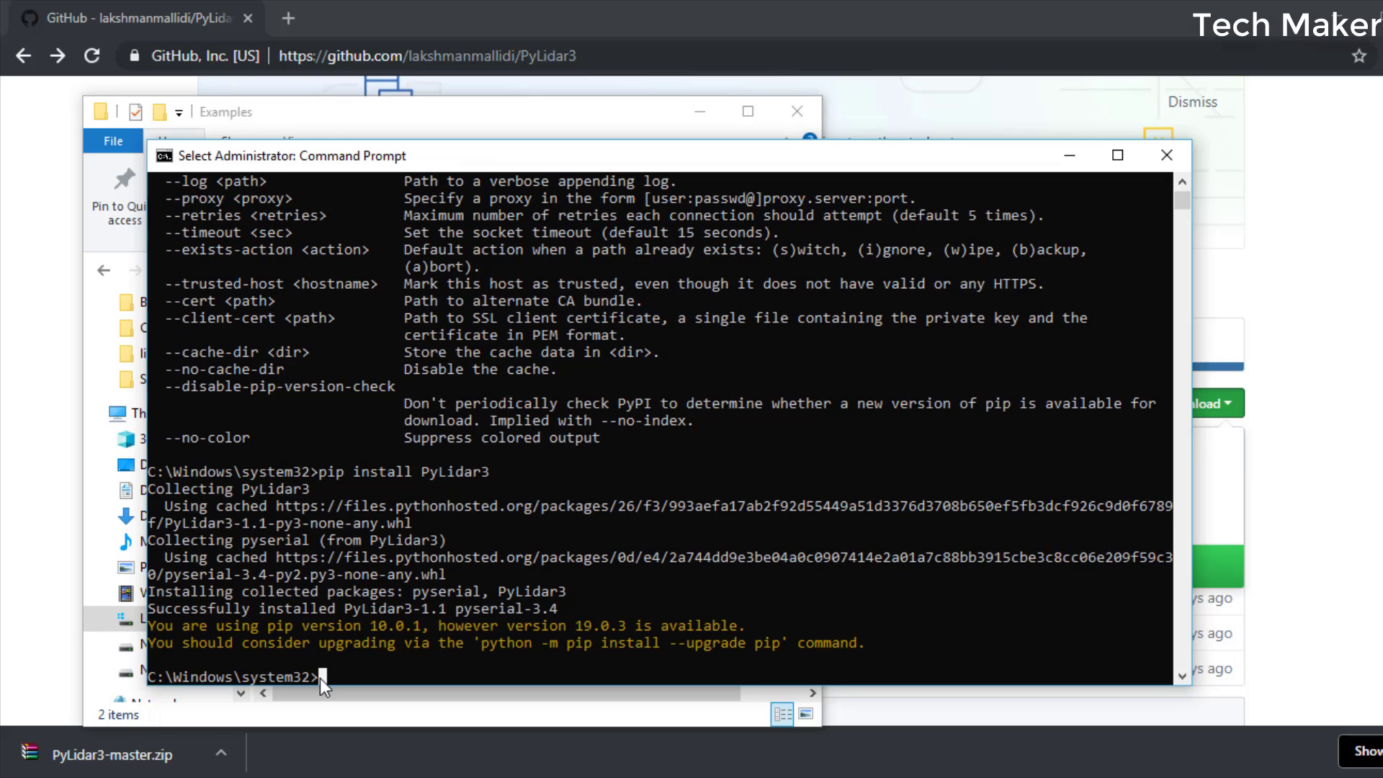
text(python )
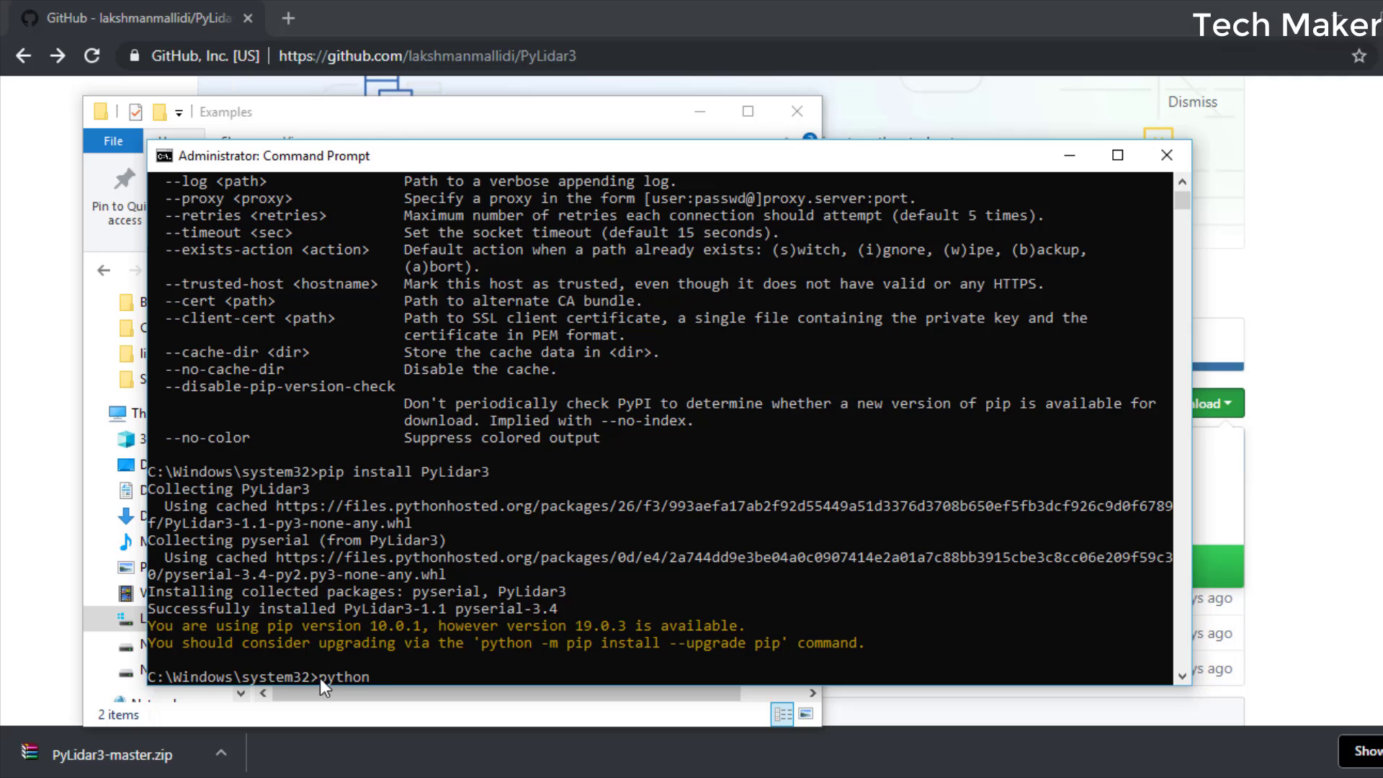
text(p)
key(BackSpace)
key(Return)
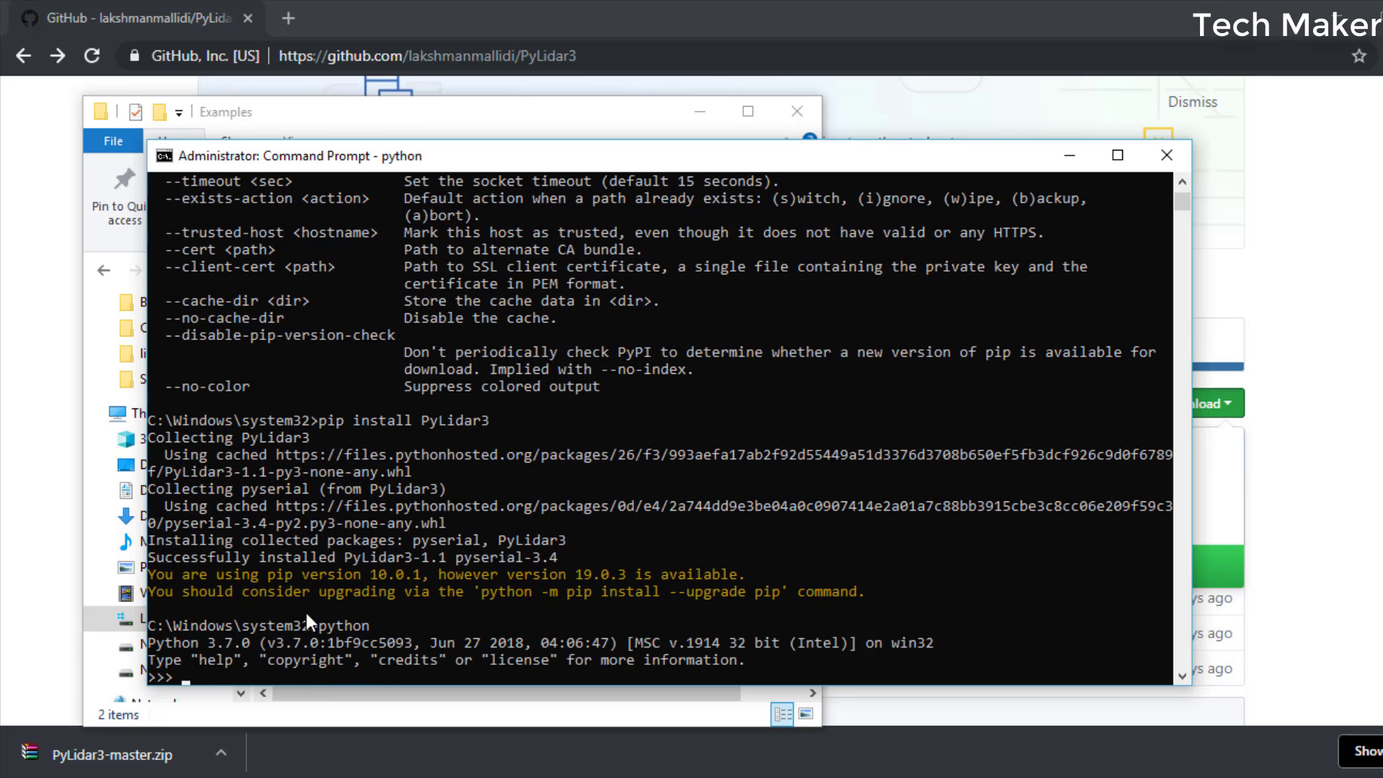
click(184, 670)
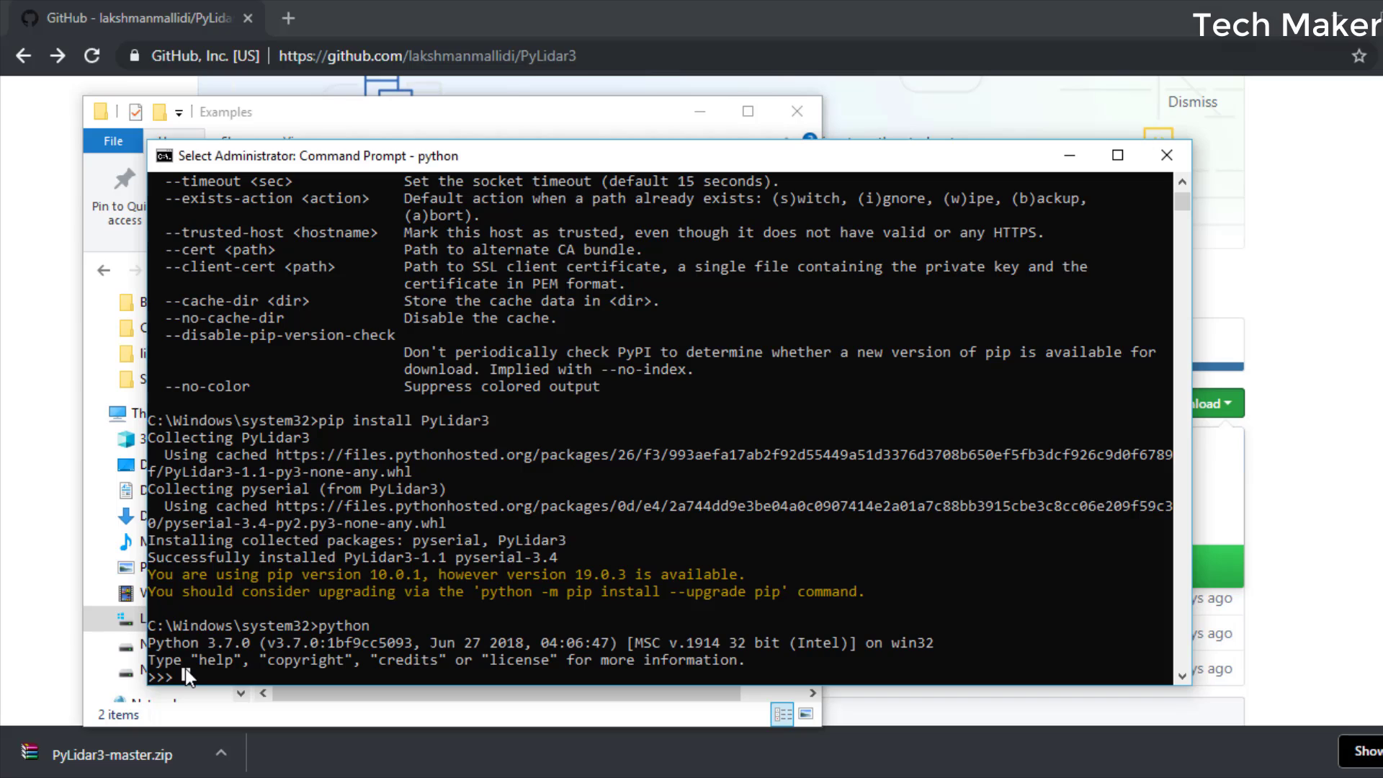
right_click(184, 670)
text(impor)
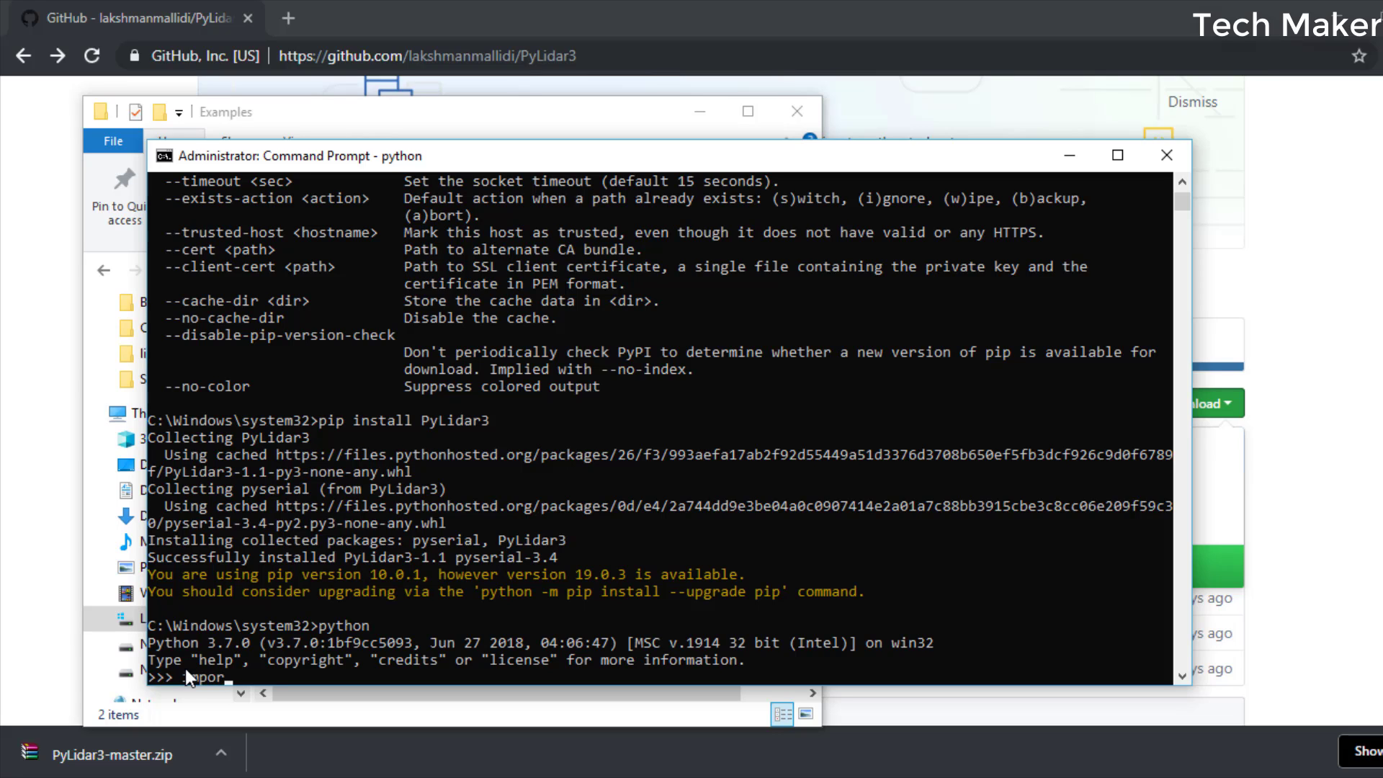
text(t P)
text(yLida)
text(r3)
key(Return)
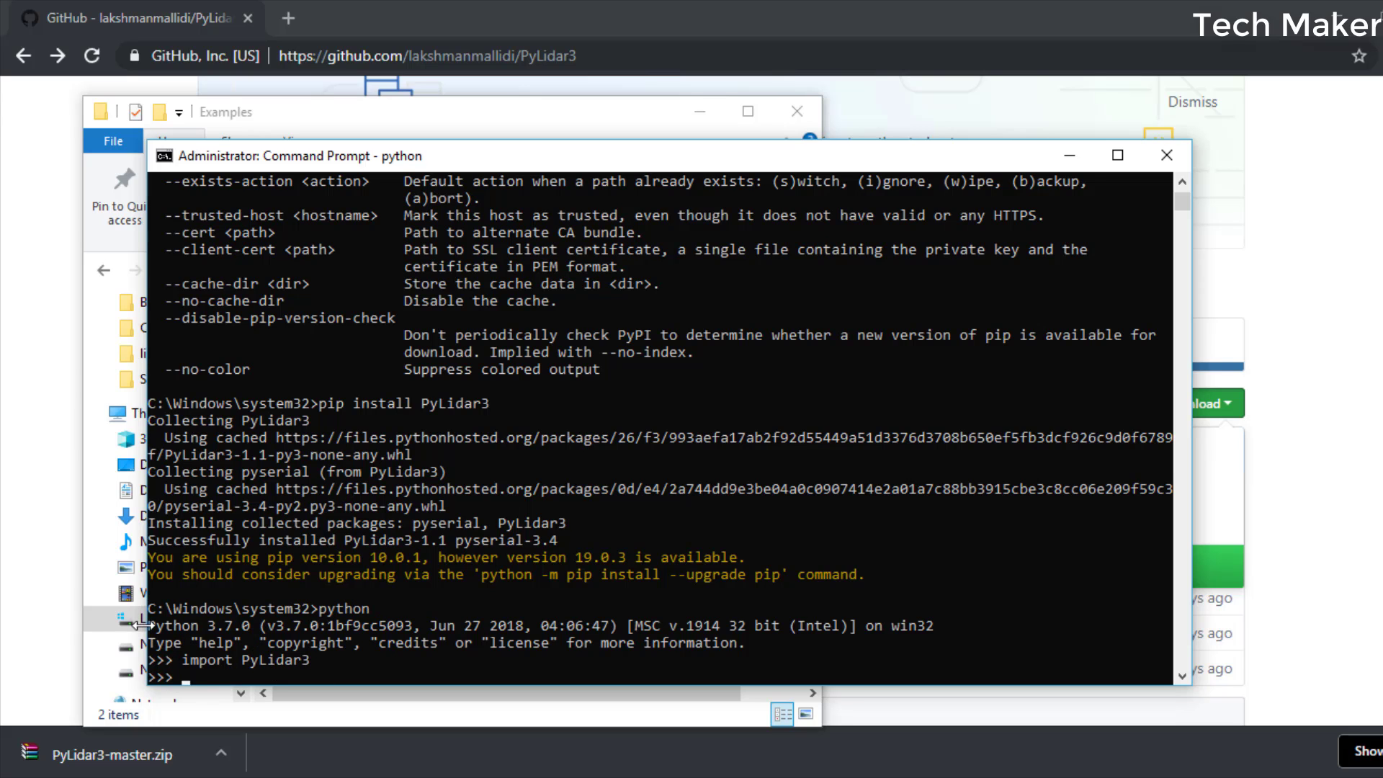
text(quit)
text(())
key(Return)
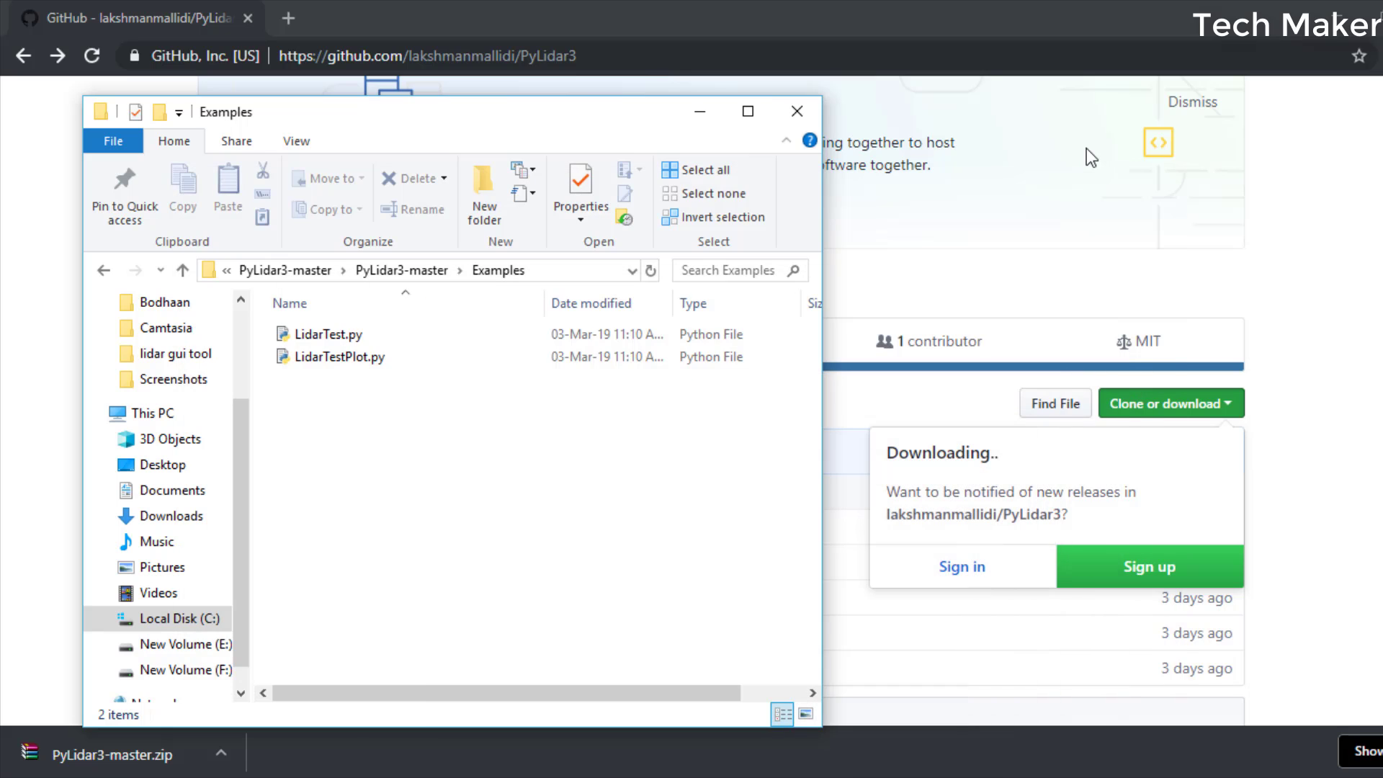
right_click(299, 335)
mouse_move(374, 300)
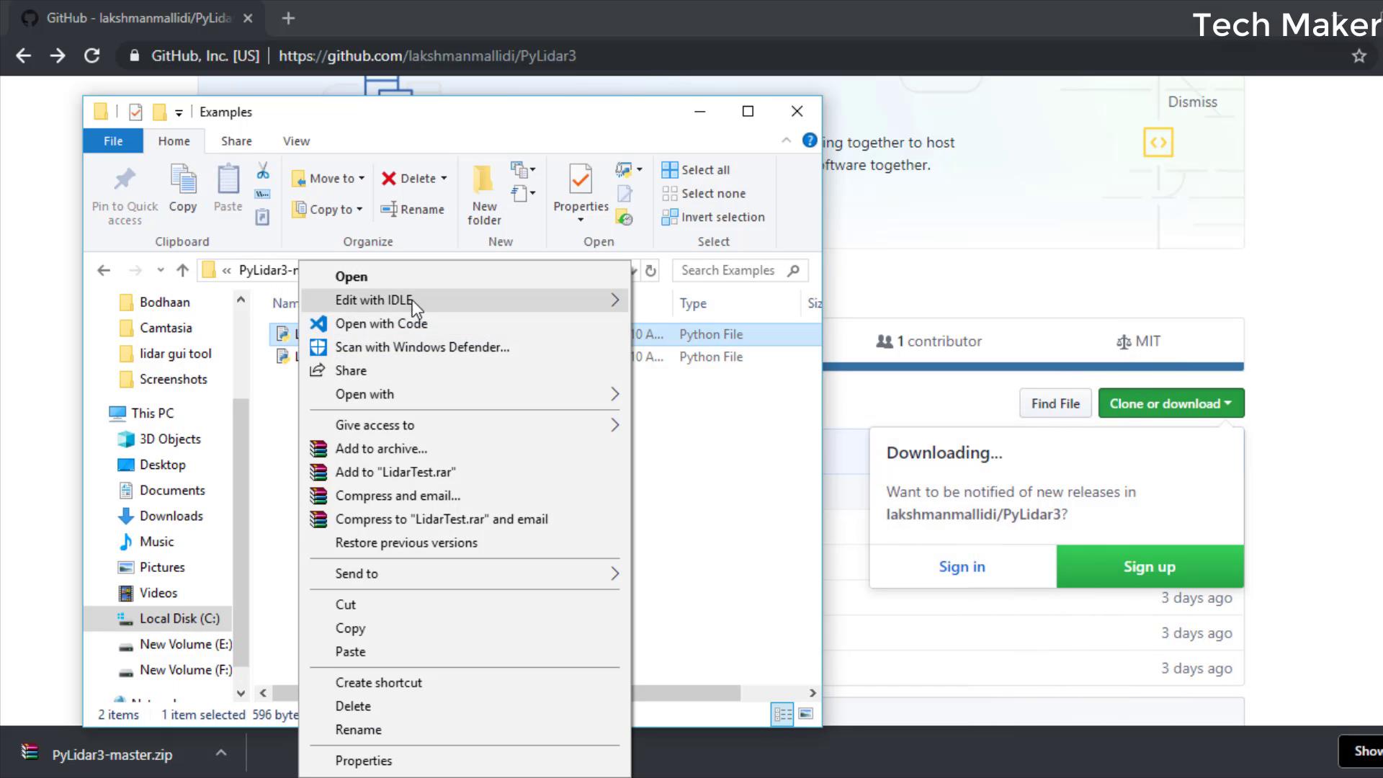
click(684, 308)
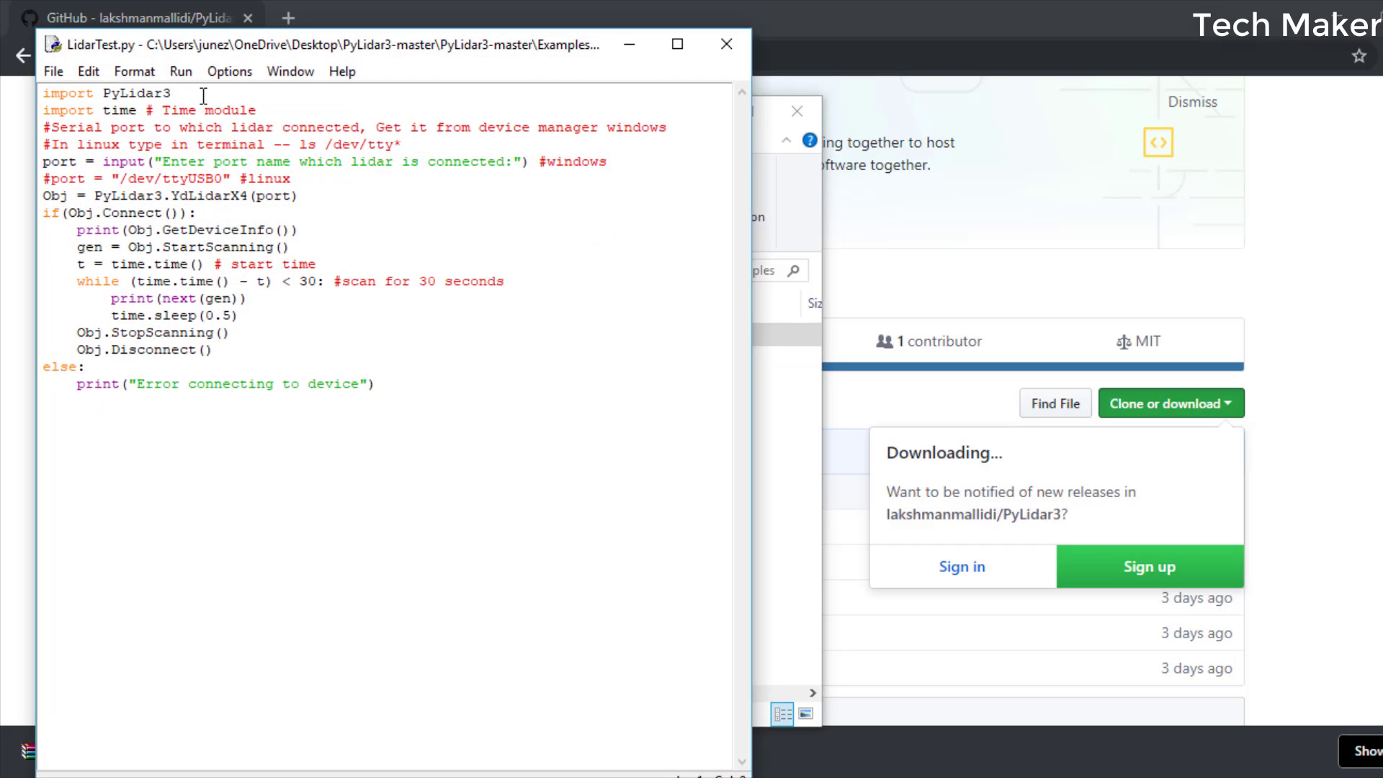
drag(203, 97, 3, 92)
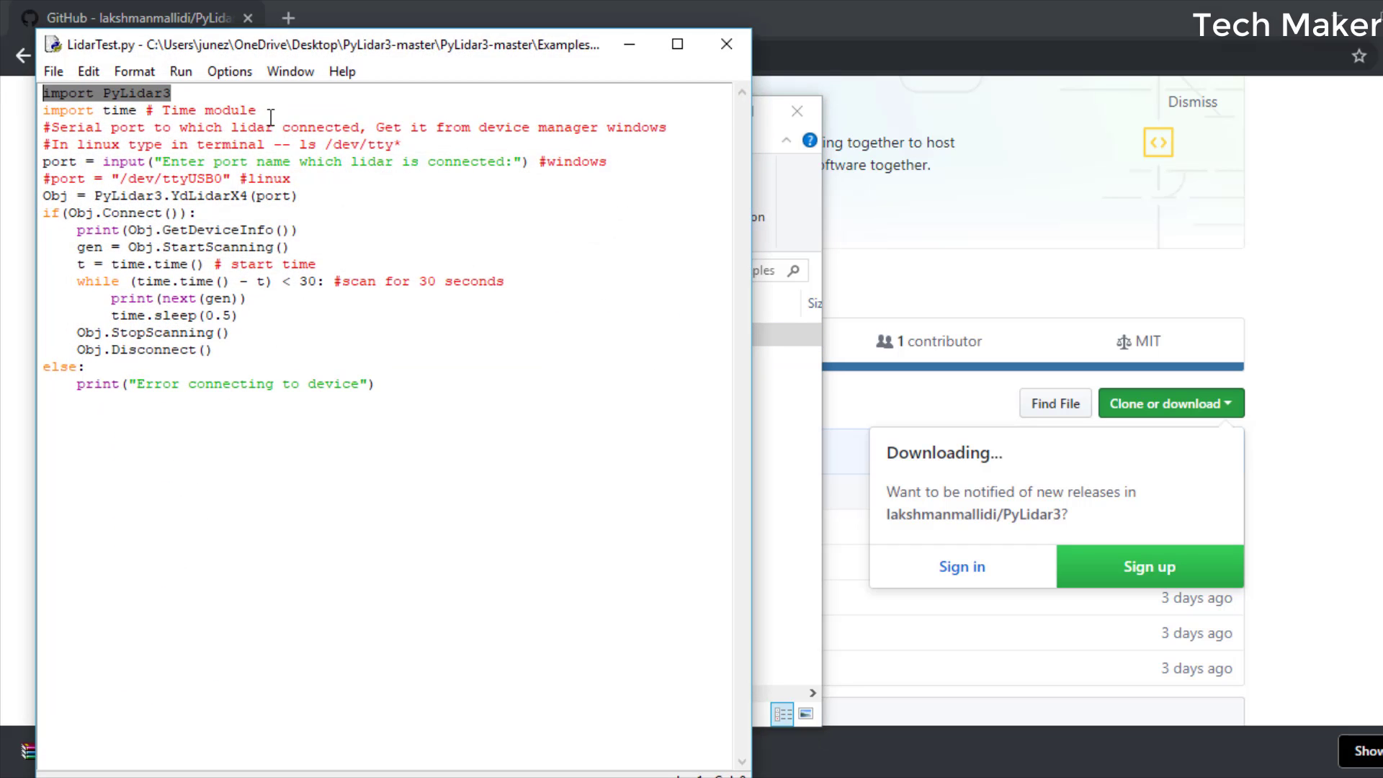
mouse_move(260, 110)
mouse_down()
mouse_move(69, 127)
mouse_move(48, 108)
mouse_up()
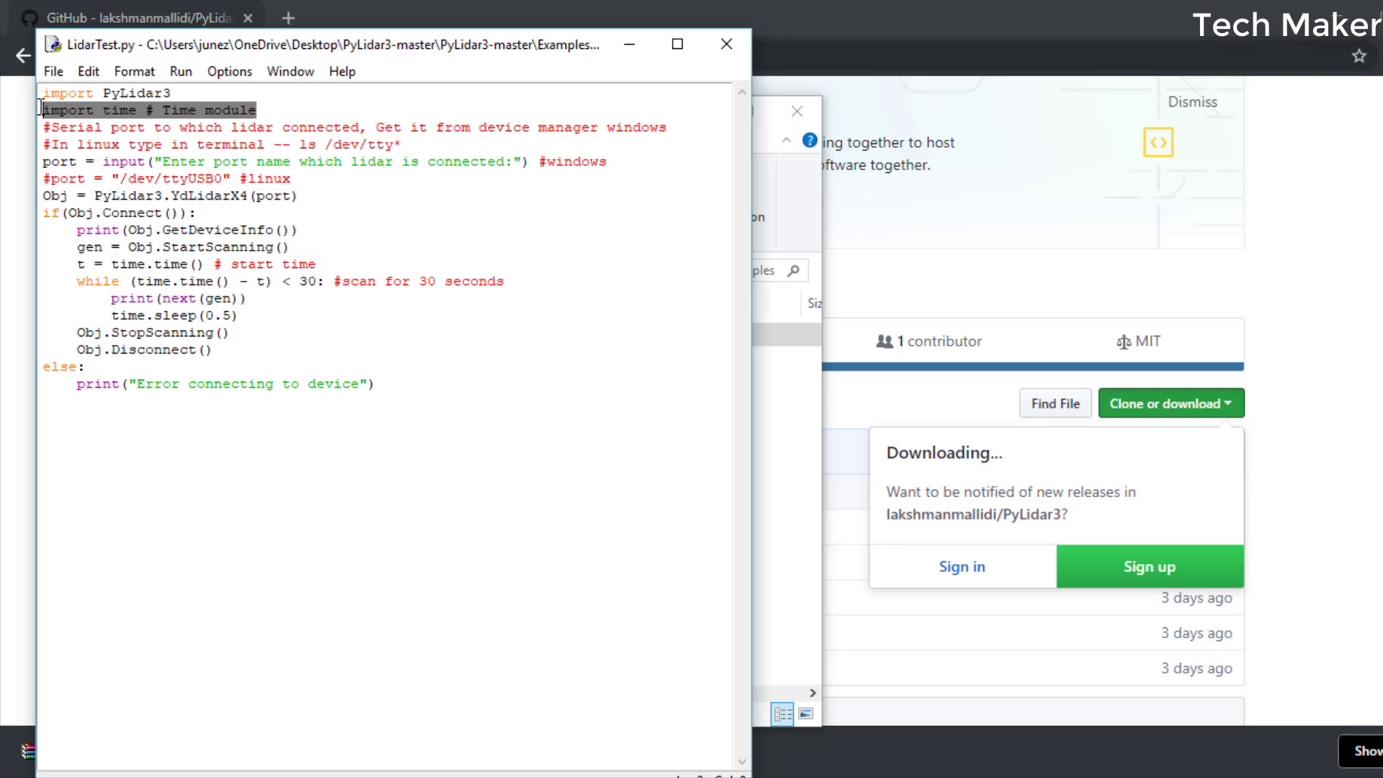
click(442, 180)
mouse_move(638, 161)
mouse_down()
mouse_move(26, 155)
mouse_move(41, 165)
mouse_up()
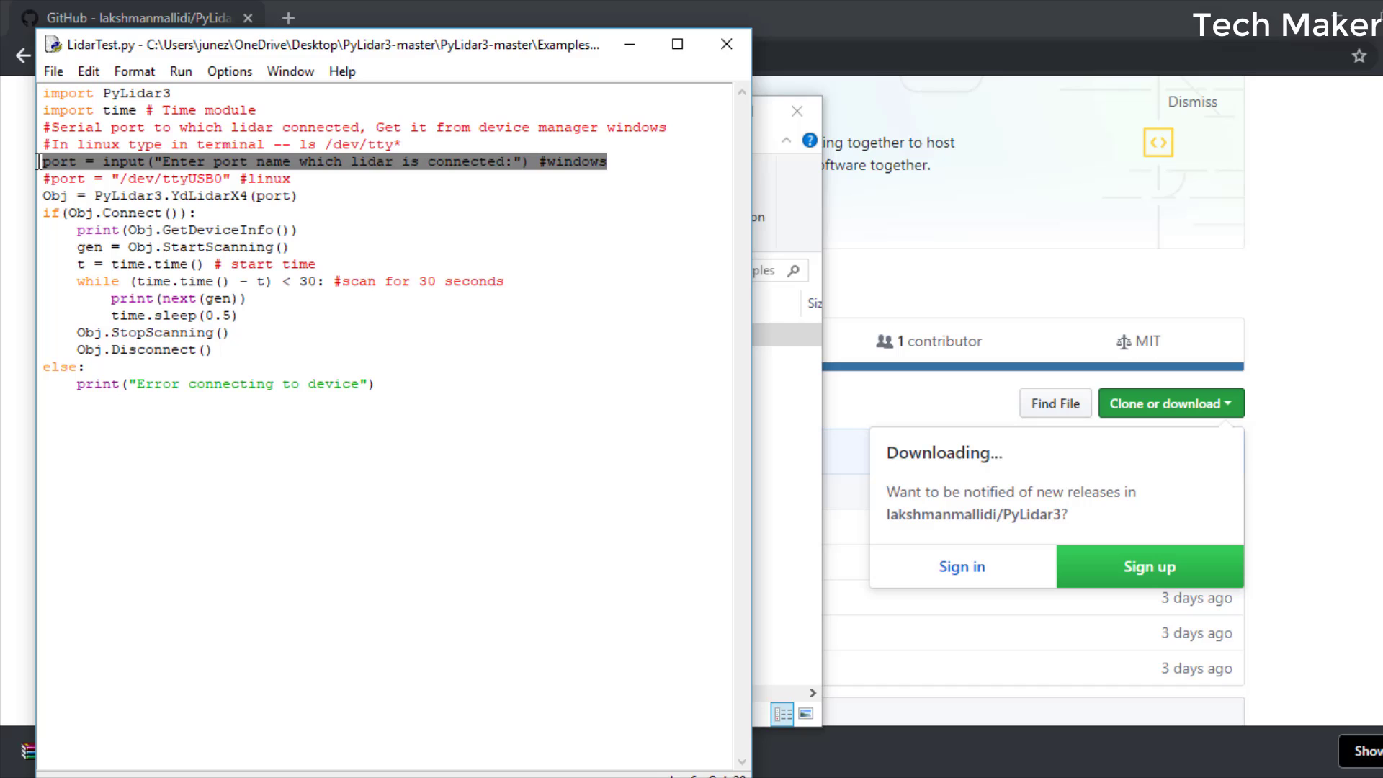
click(342, 195)
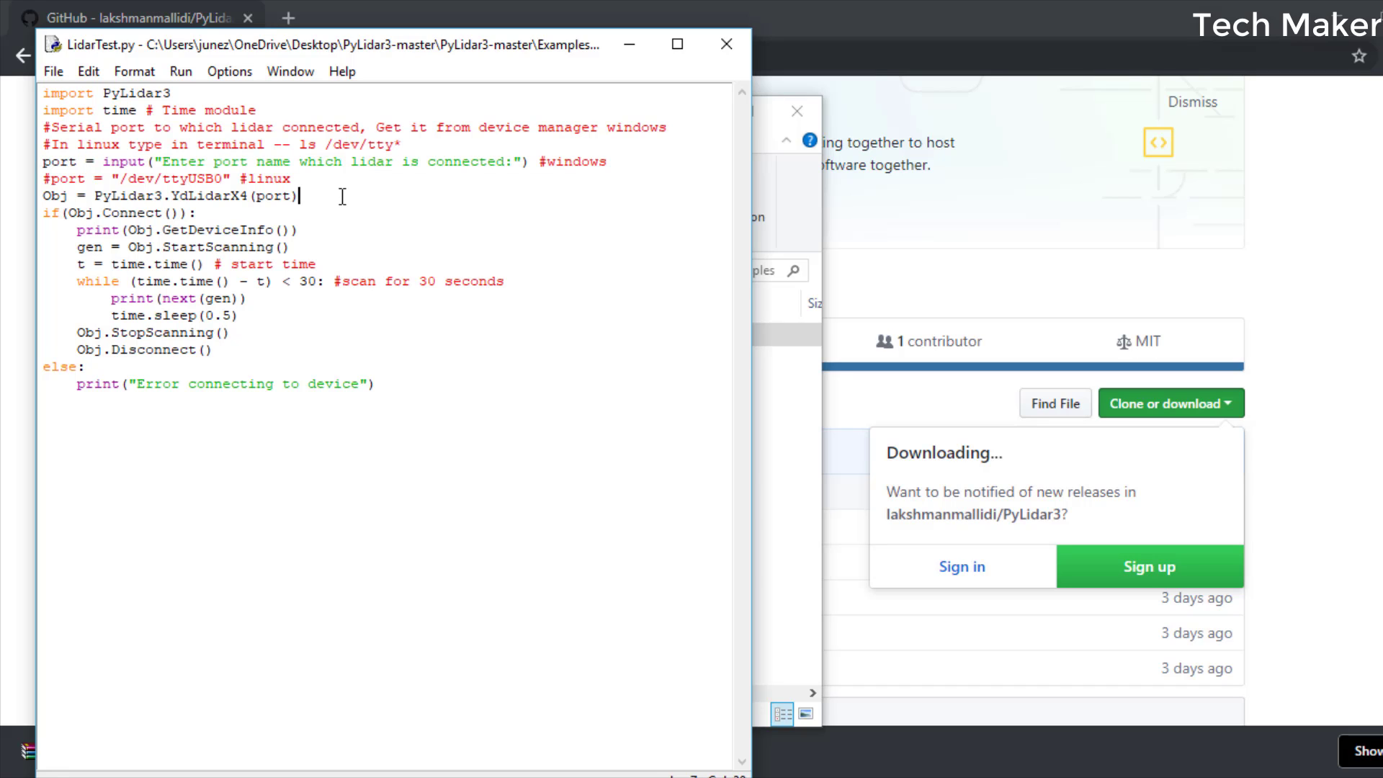
drag(299, 196, 127, 201)
drag(214, 213, 31, 220)
drag(300, 229, 164, 237)
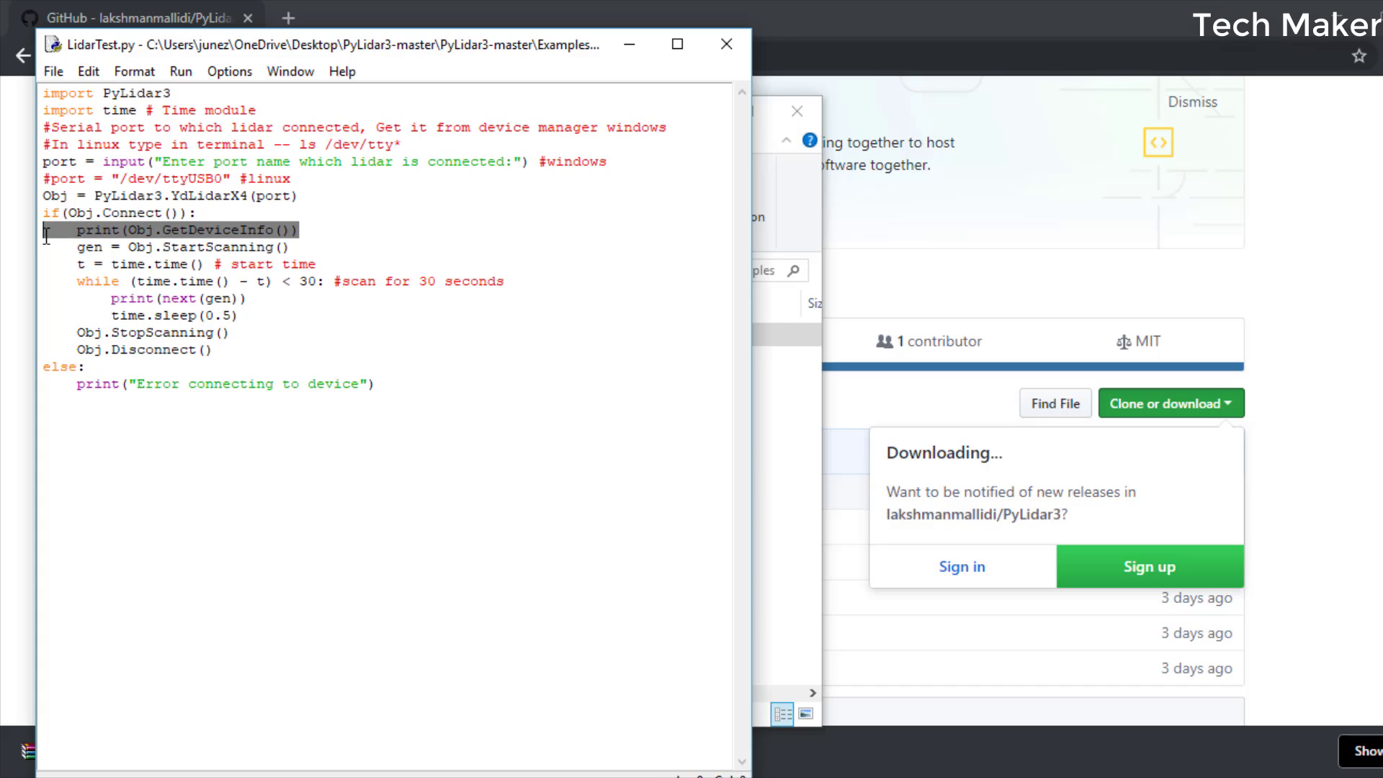
drag(289, 247, 200, 251)
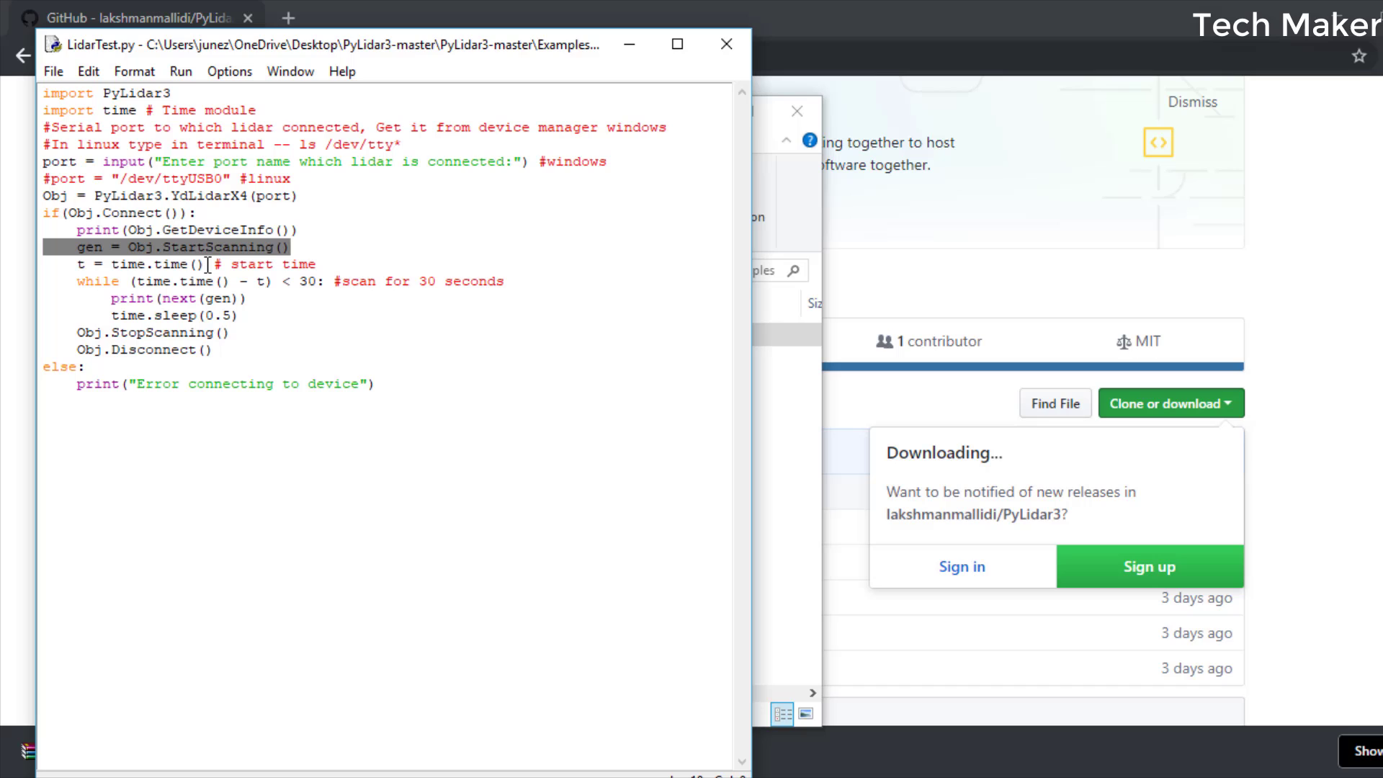
drag(206, 265, 41, 265)
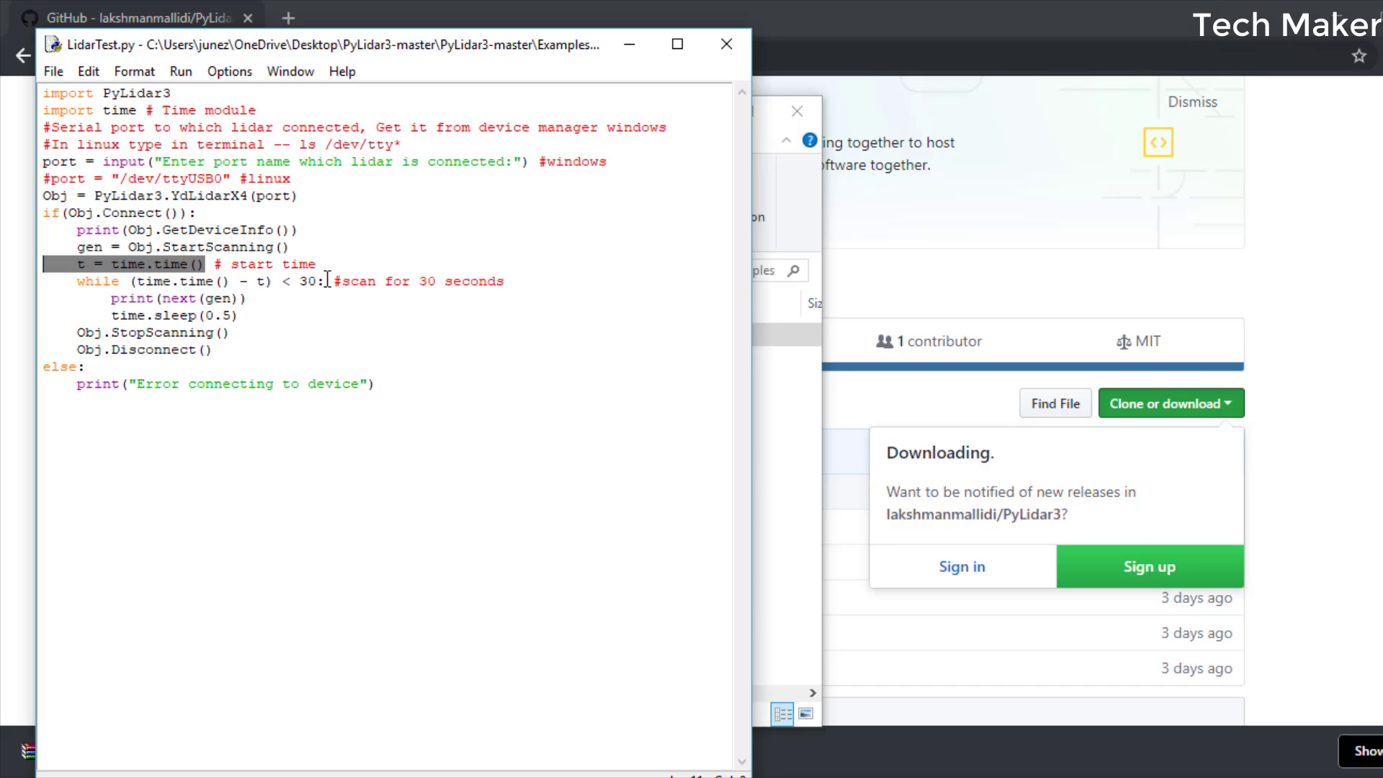
drag(332, 282, 79, 289)
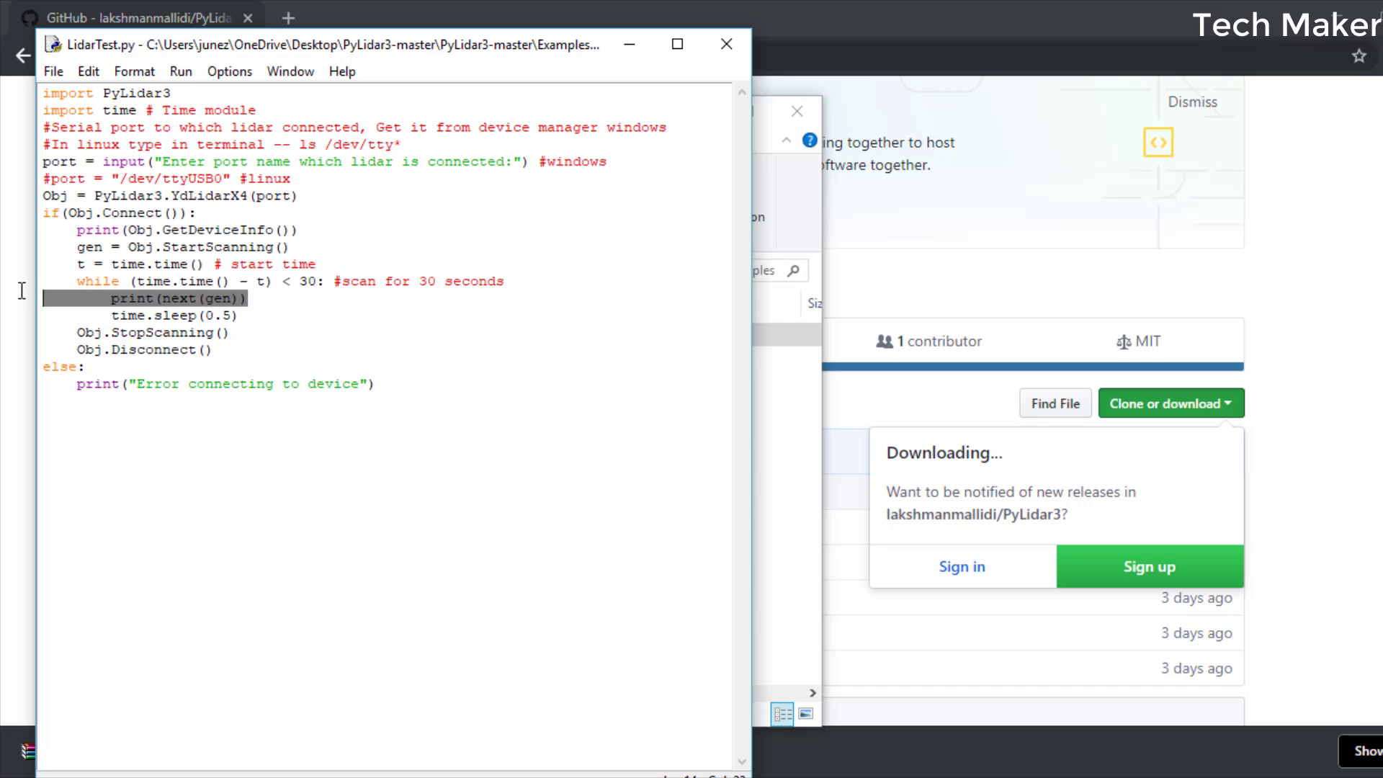
drag(242, 315, 79, 317)
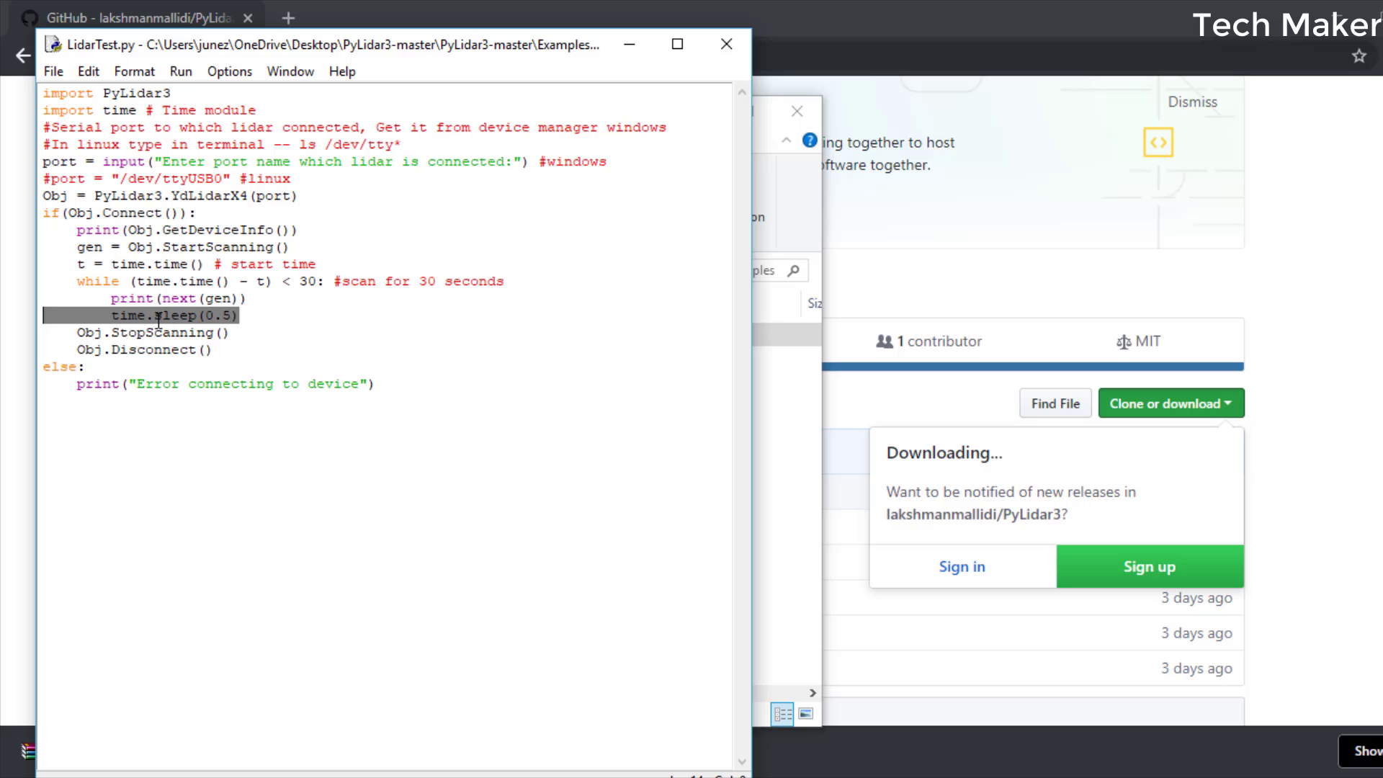
drag(214, 349, 52, 350)
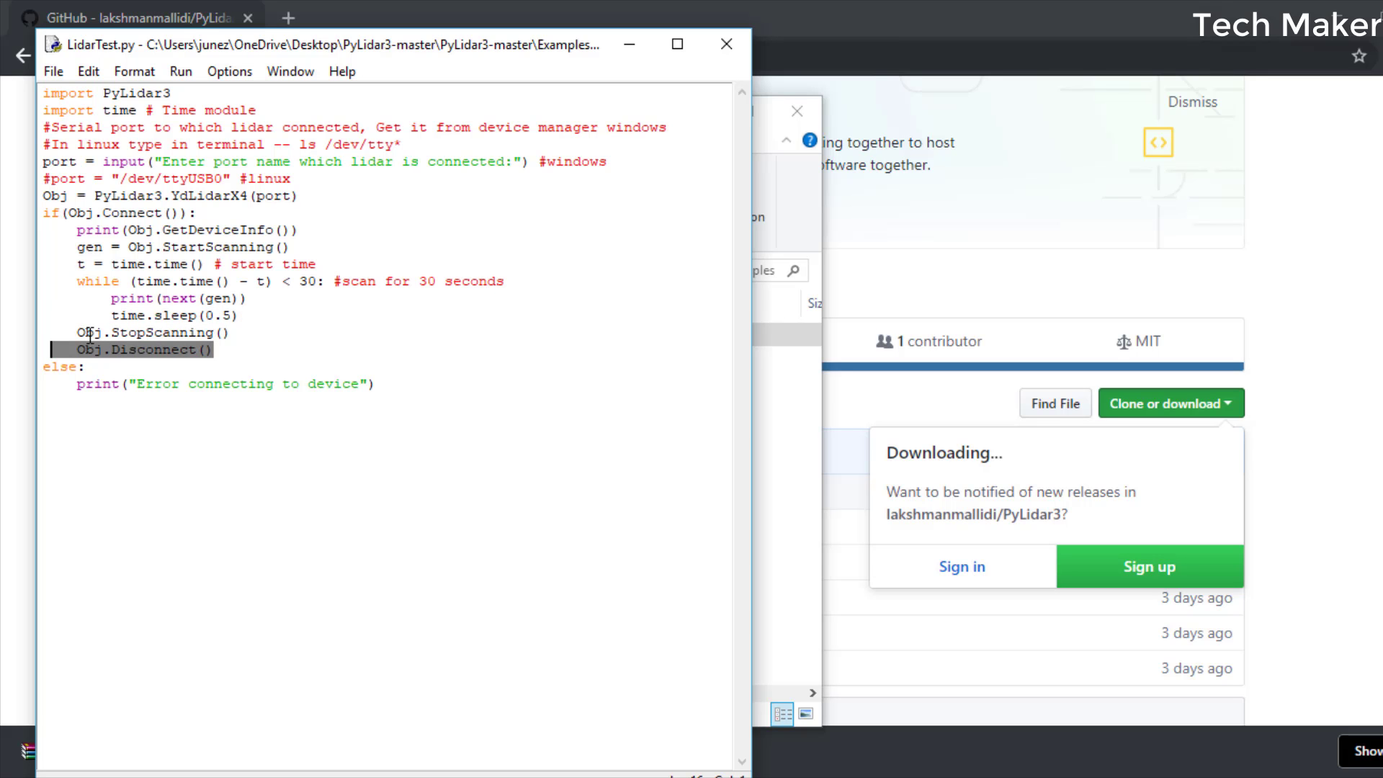
Step: Check in Device Manager that the CP210x USB-to-UART bridge is on COM13
click(529, 424)
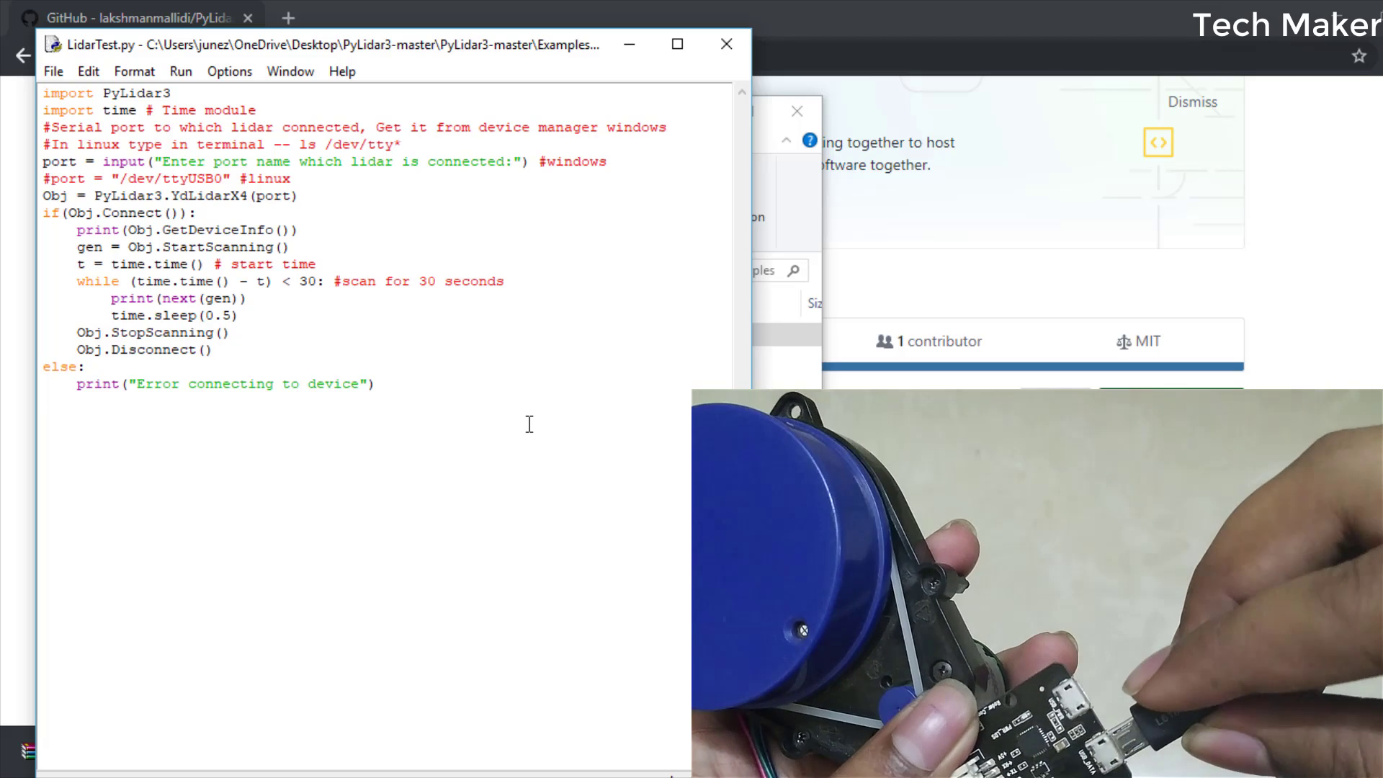
key(super+x)
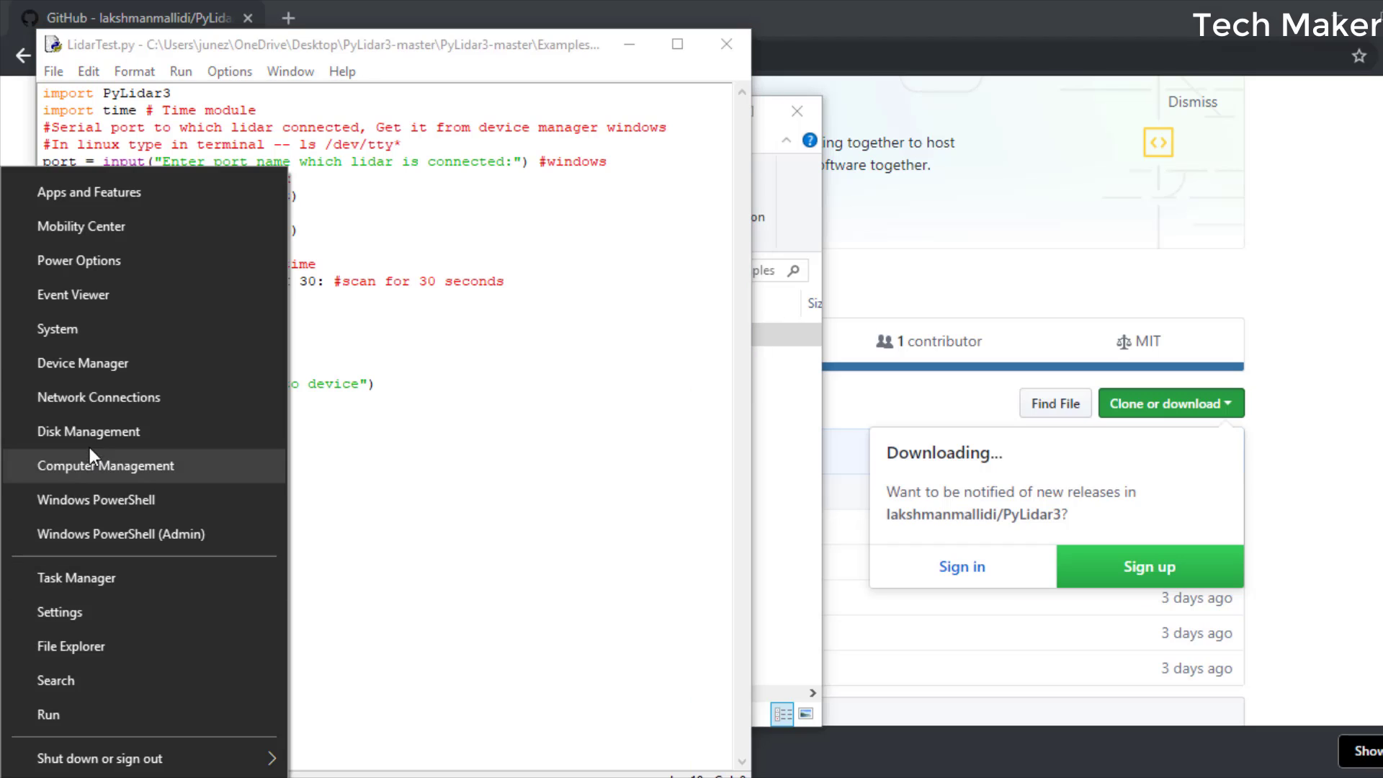
click(114, 351)
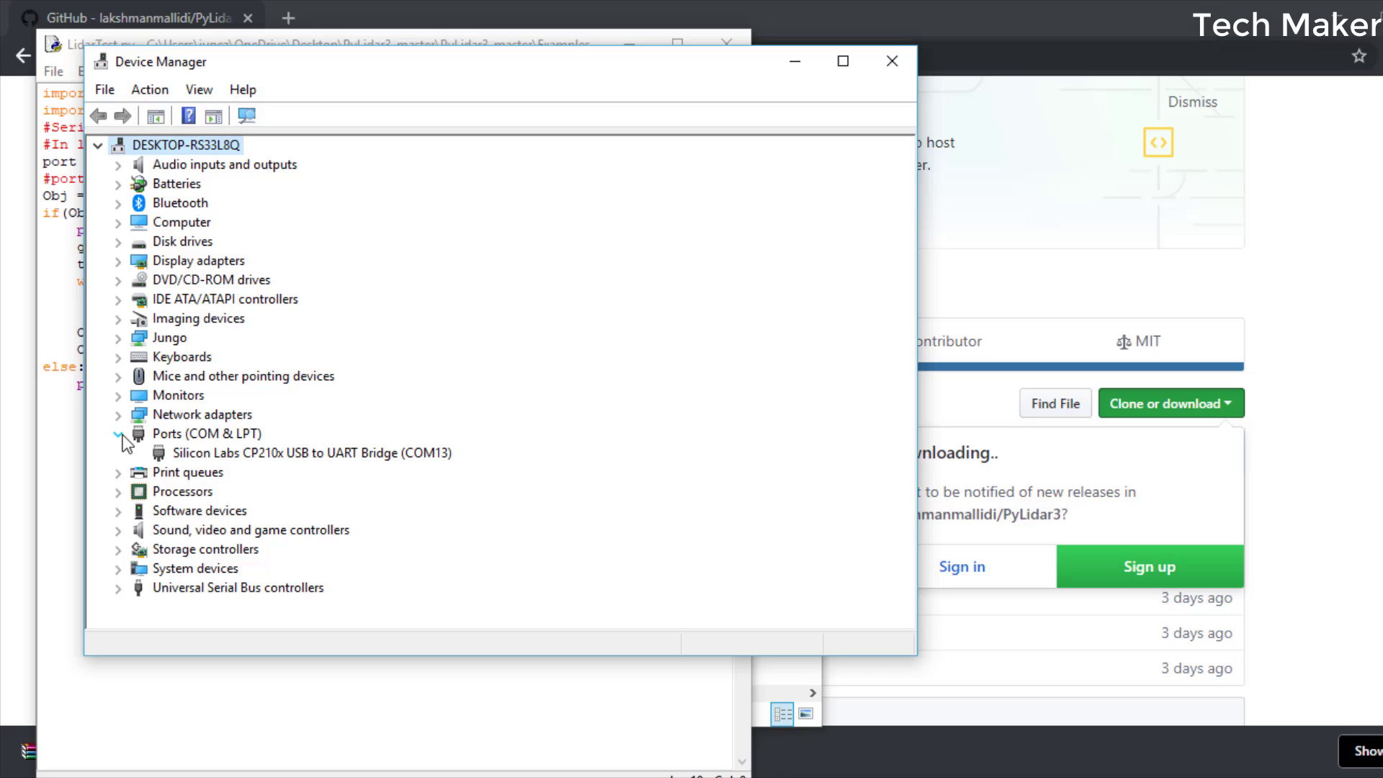
click(306, 458)
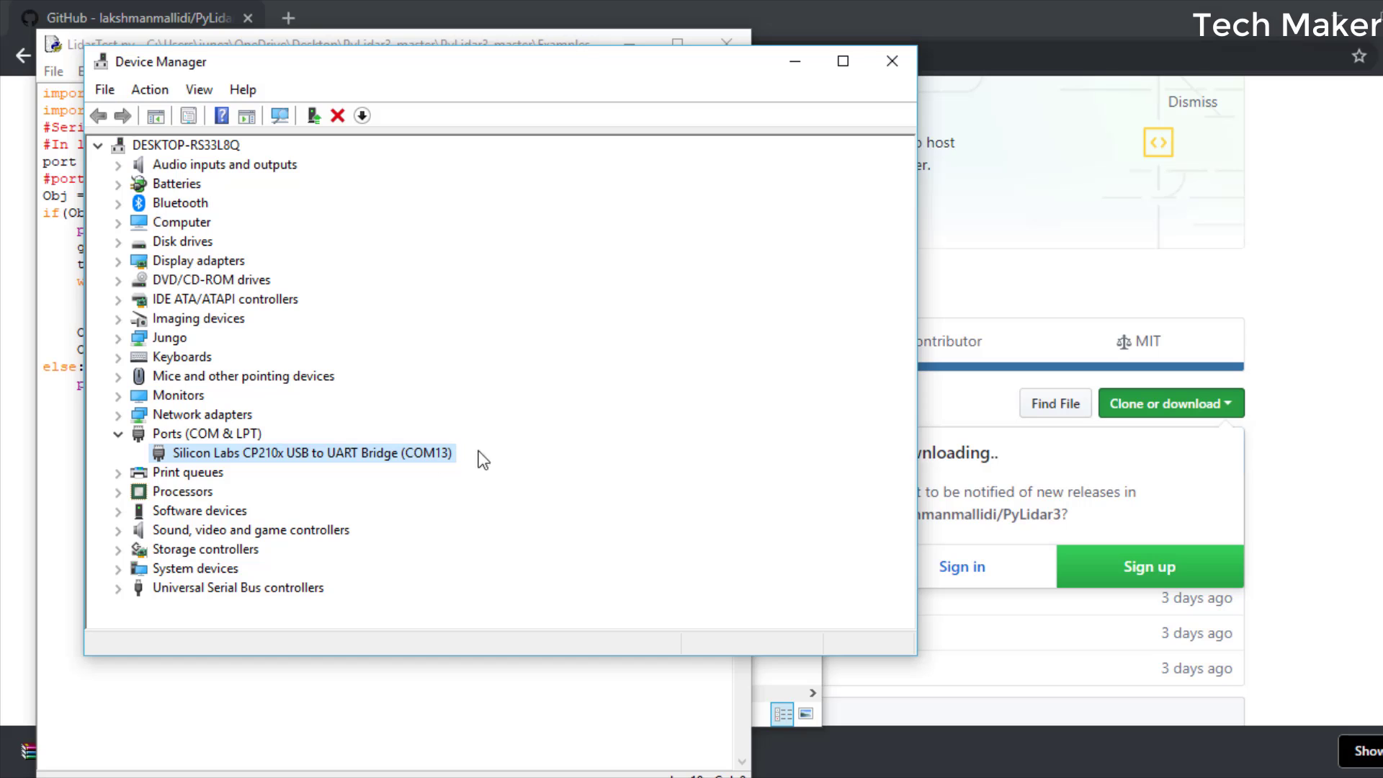
Step: Close Device Manager and run LidarTest.py as a module in IDLE
click(891, 61)
click(180, 69)
click(183, 133)
text(com13)
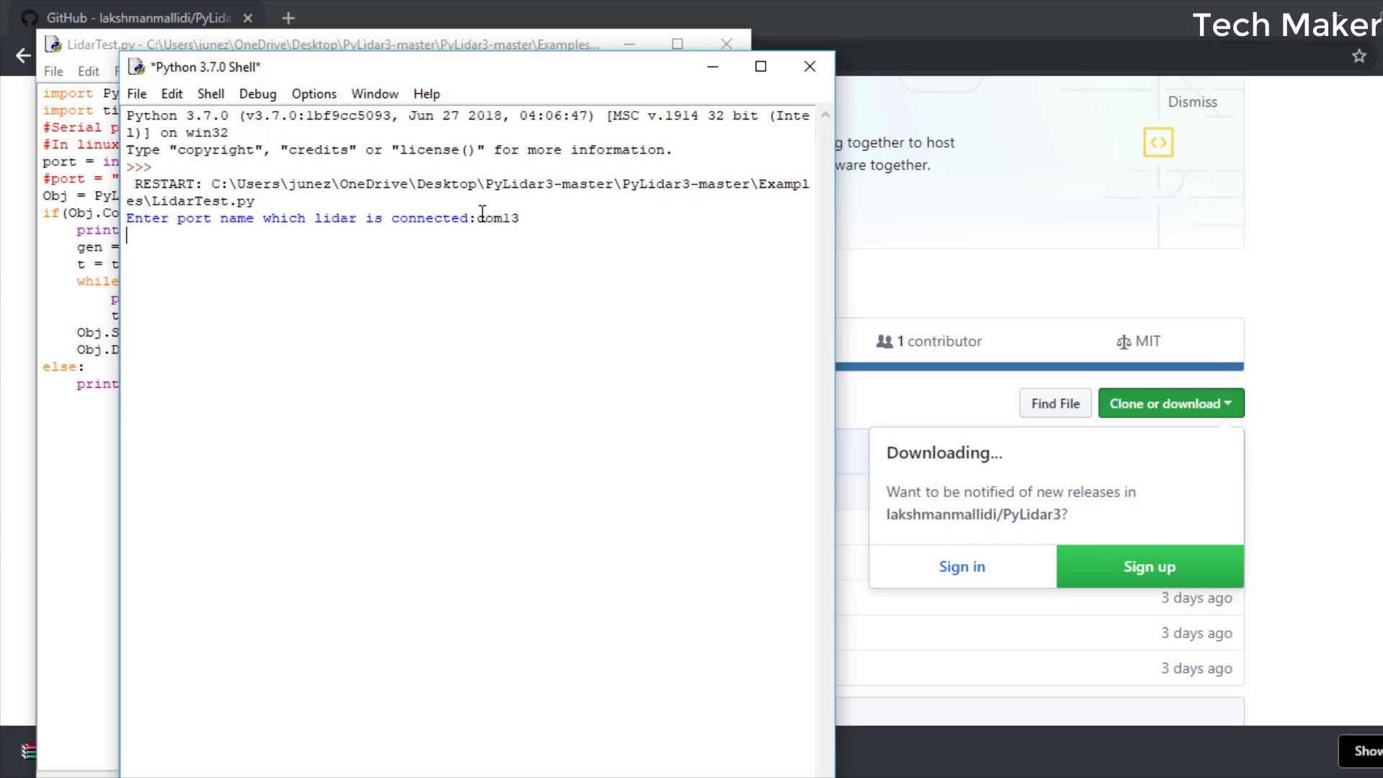
Step: Enter com13 as the port, watch the scan in a maximized shell, then stop it with Ctrl+C
key(Return)
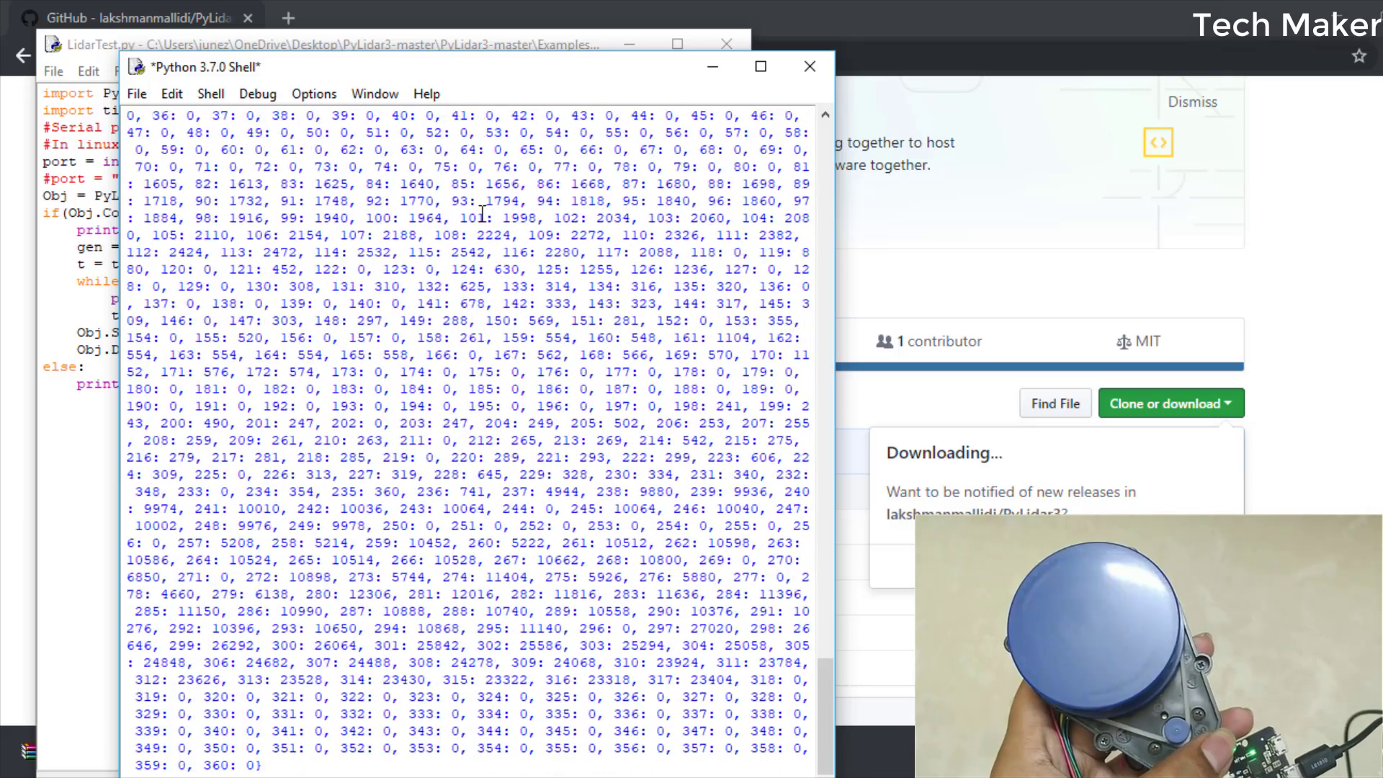
click(762, 69)
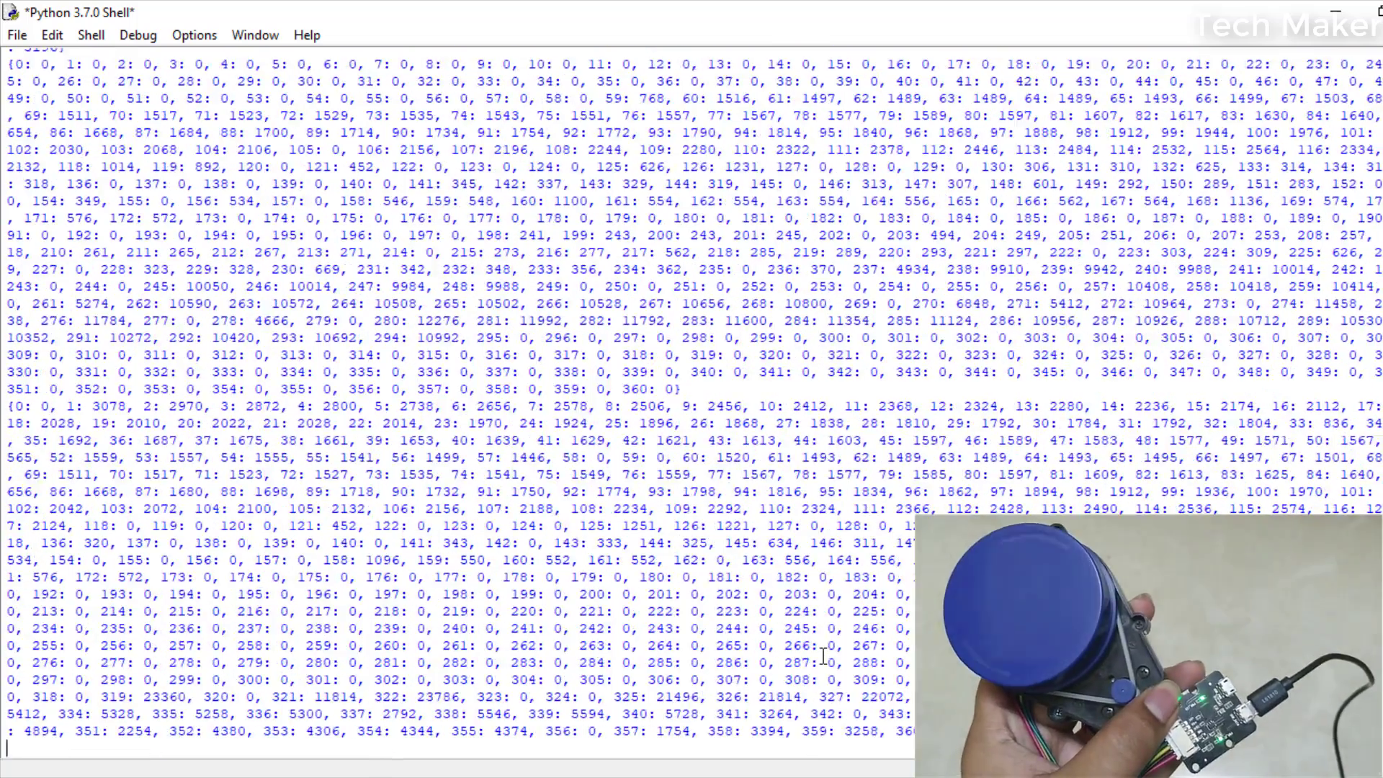
key(ctrl+c)
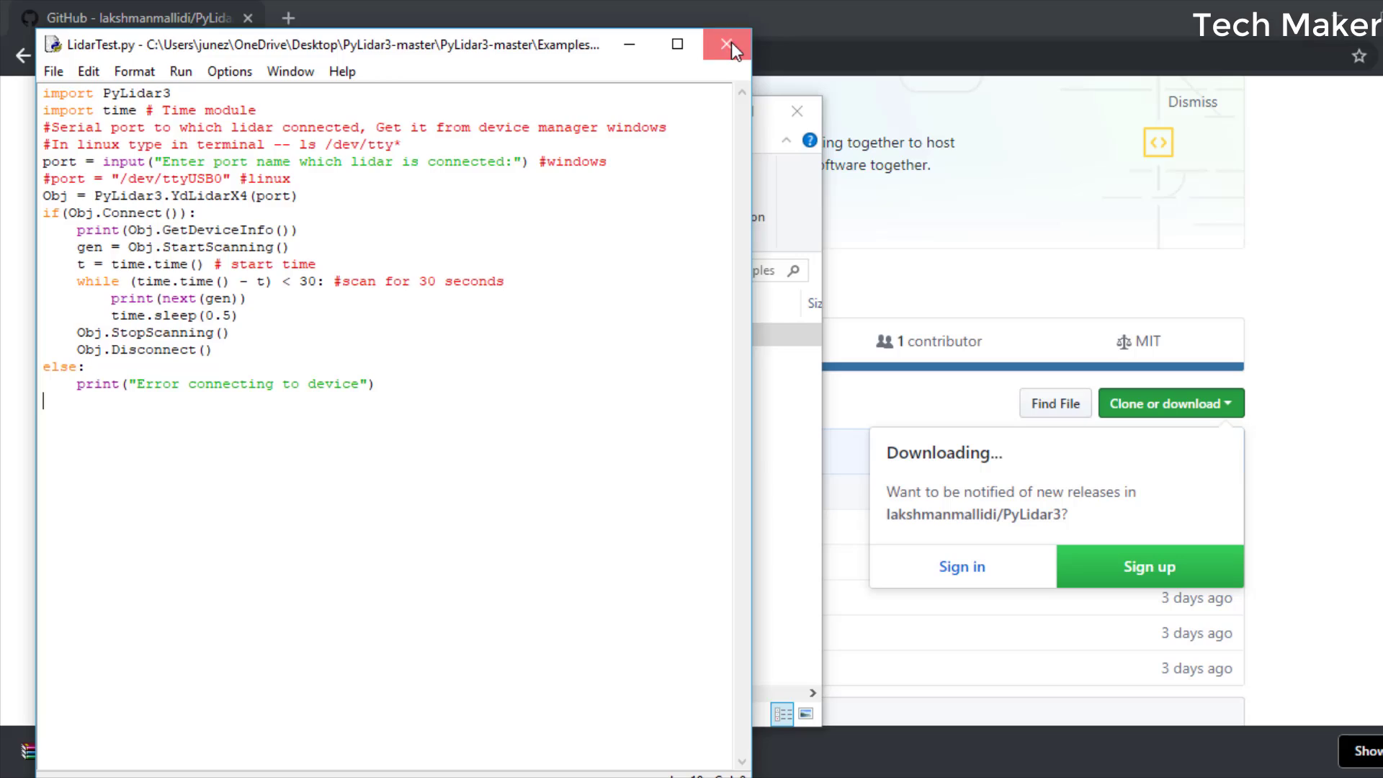
Step: Close the LidarTest windows and open LidarTestPlot.py with Edit with IDLE
click(731, 46)
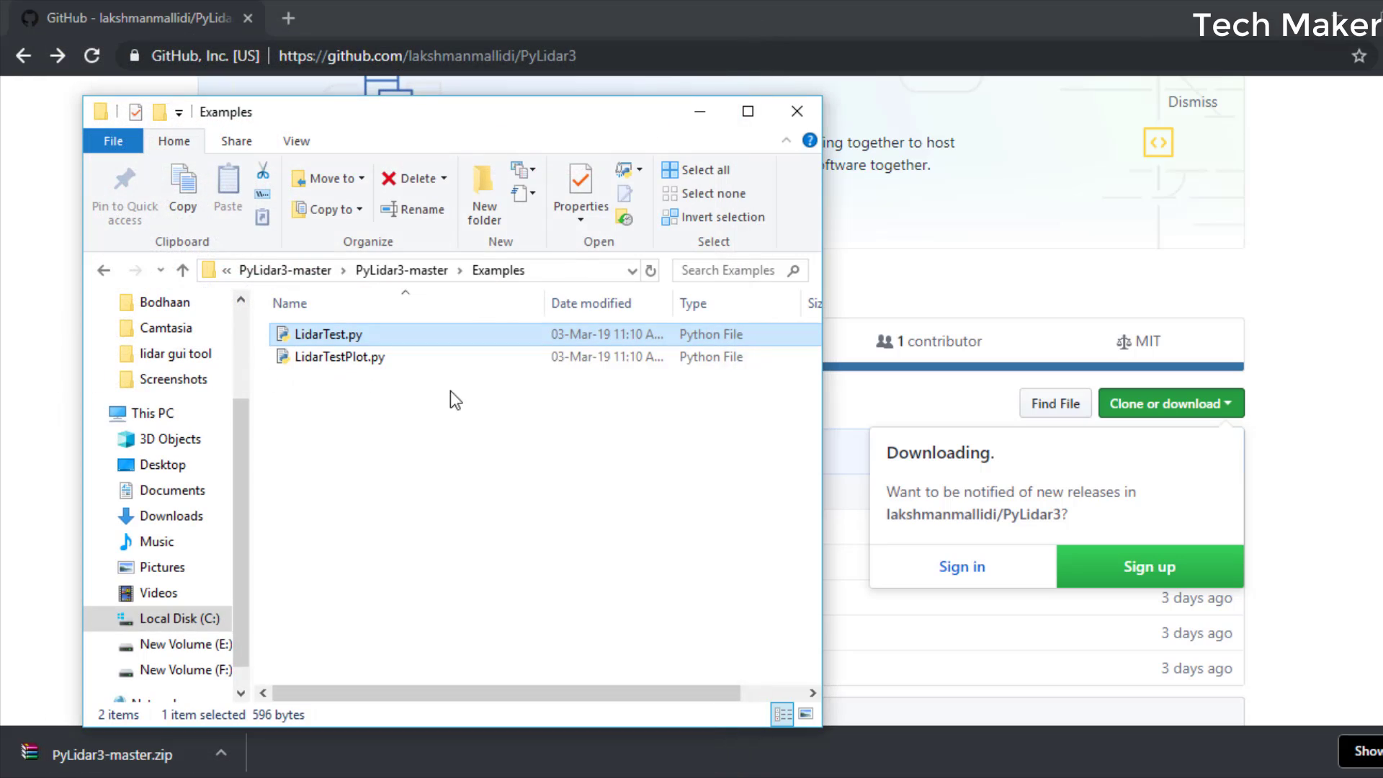
click(349, 362)
right_click(348, 362)
click(768, 303)
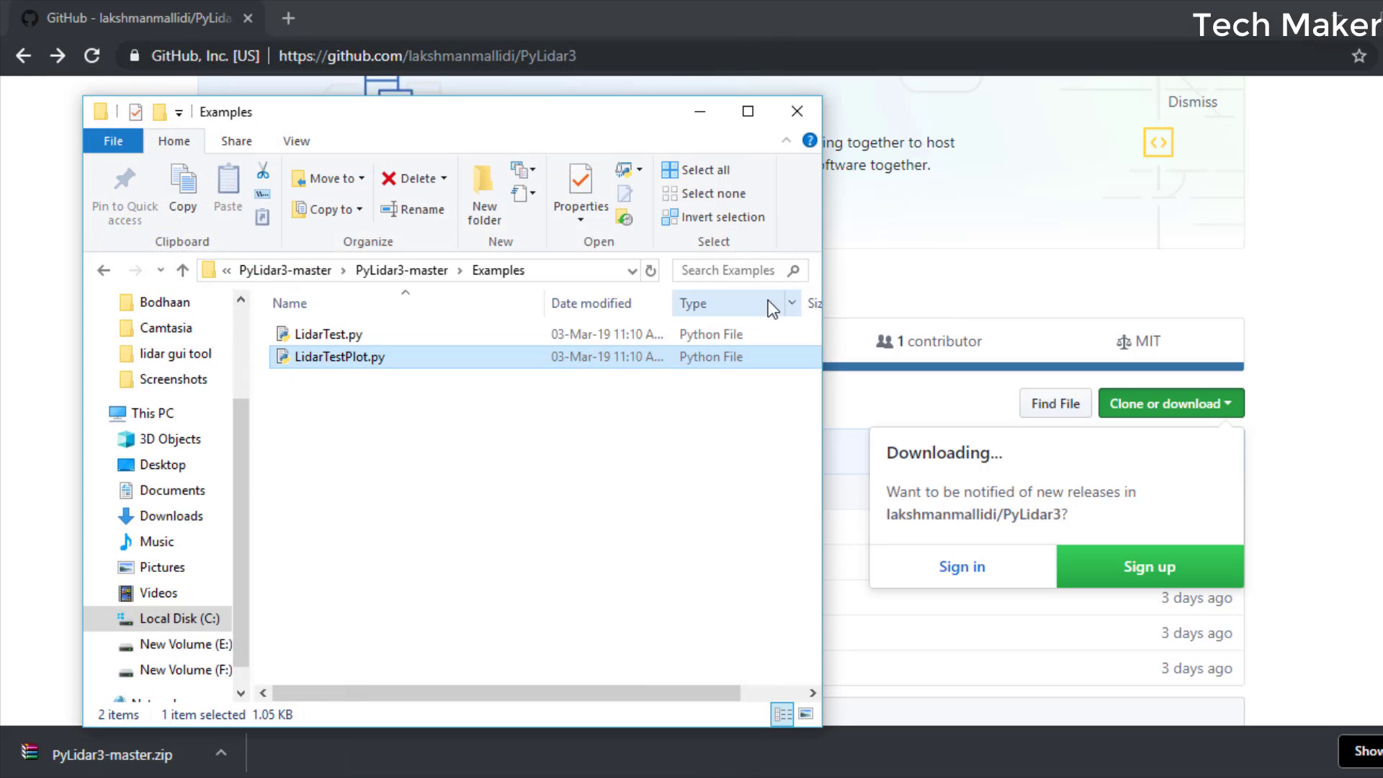
drag(461, 157, 184, 150)
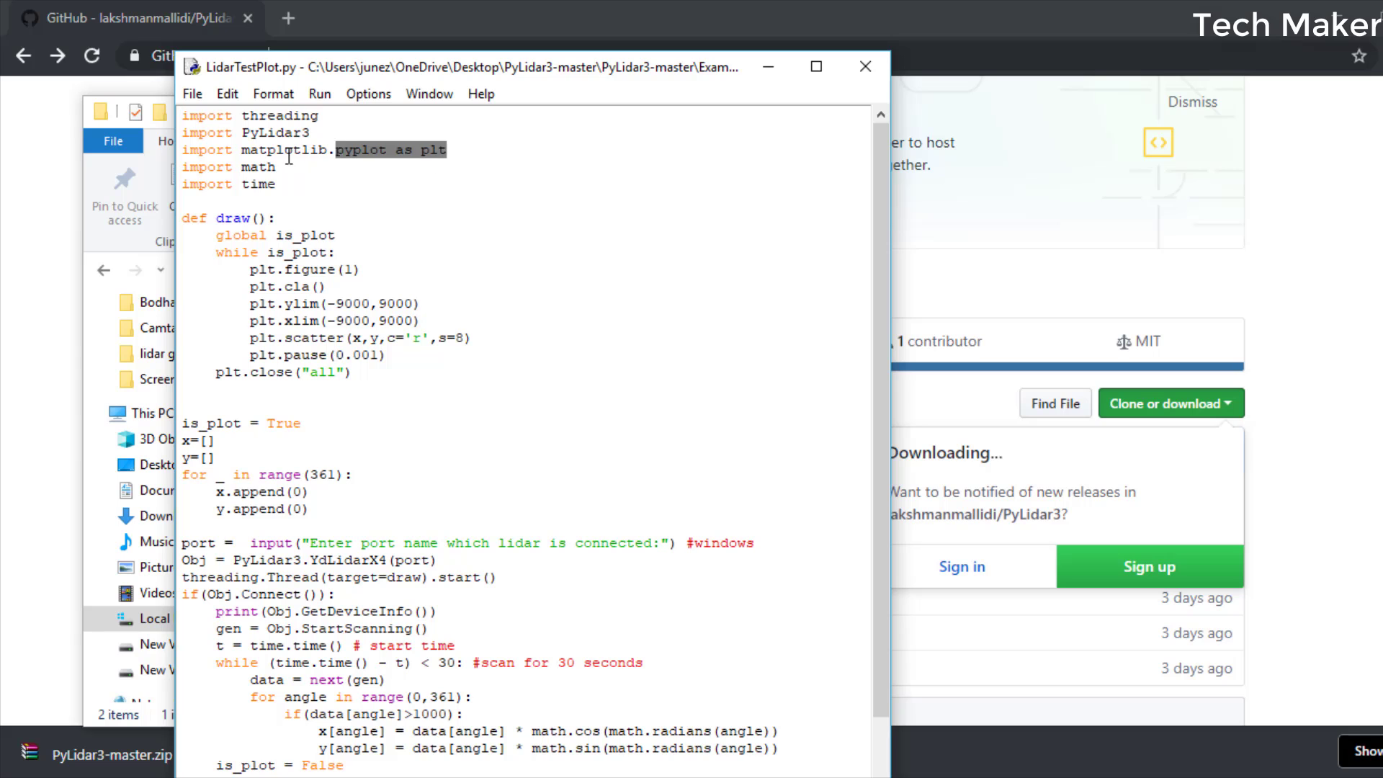
scroll(396, 407, down, 1)
Step: Review LidarTestPlot's connect-and-scan block and the line starting the plotting thread
drag(184, 473, 567, 765)
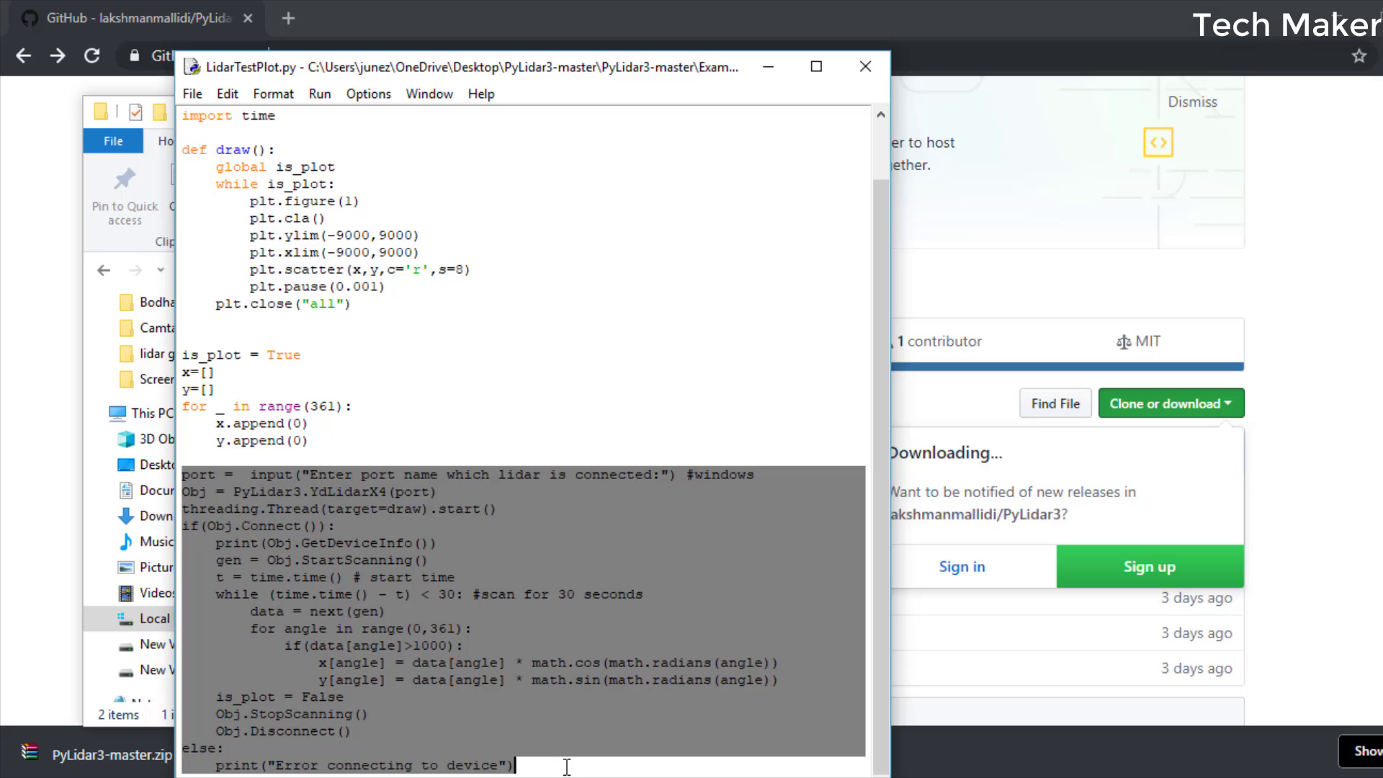
click(574, 465)
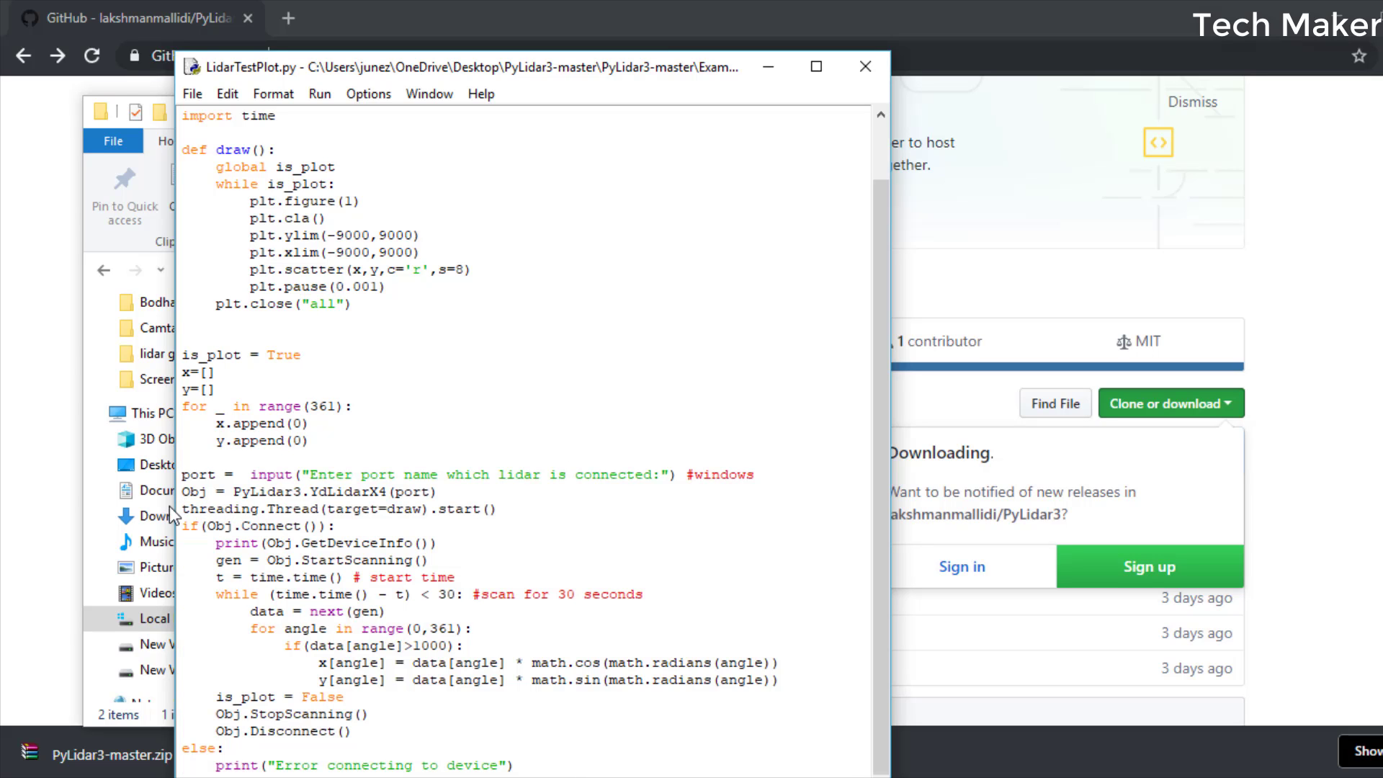
drag(184, 509, 525, 508)
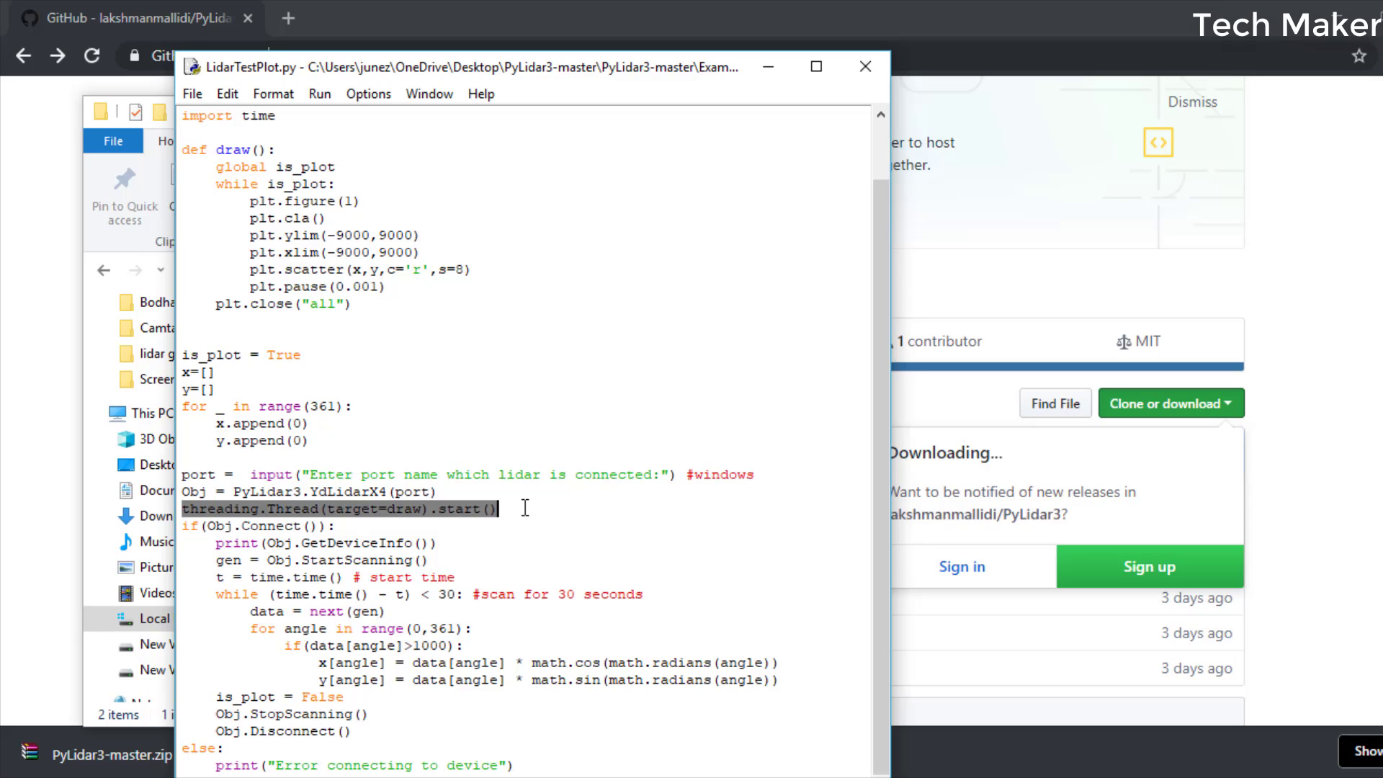
scroll(366, 220, up, 1)
mouse_move(182, 217)
mouse_down()
mouse_move(373, 386)
mouse_move(372, 371)
mouse_up()
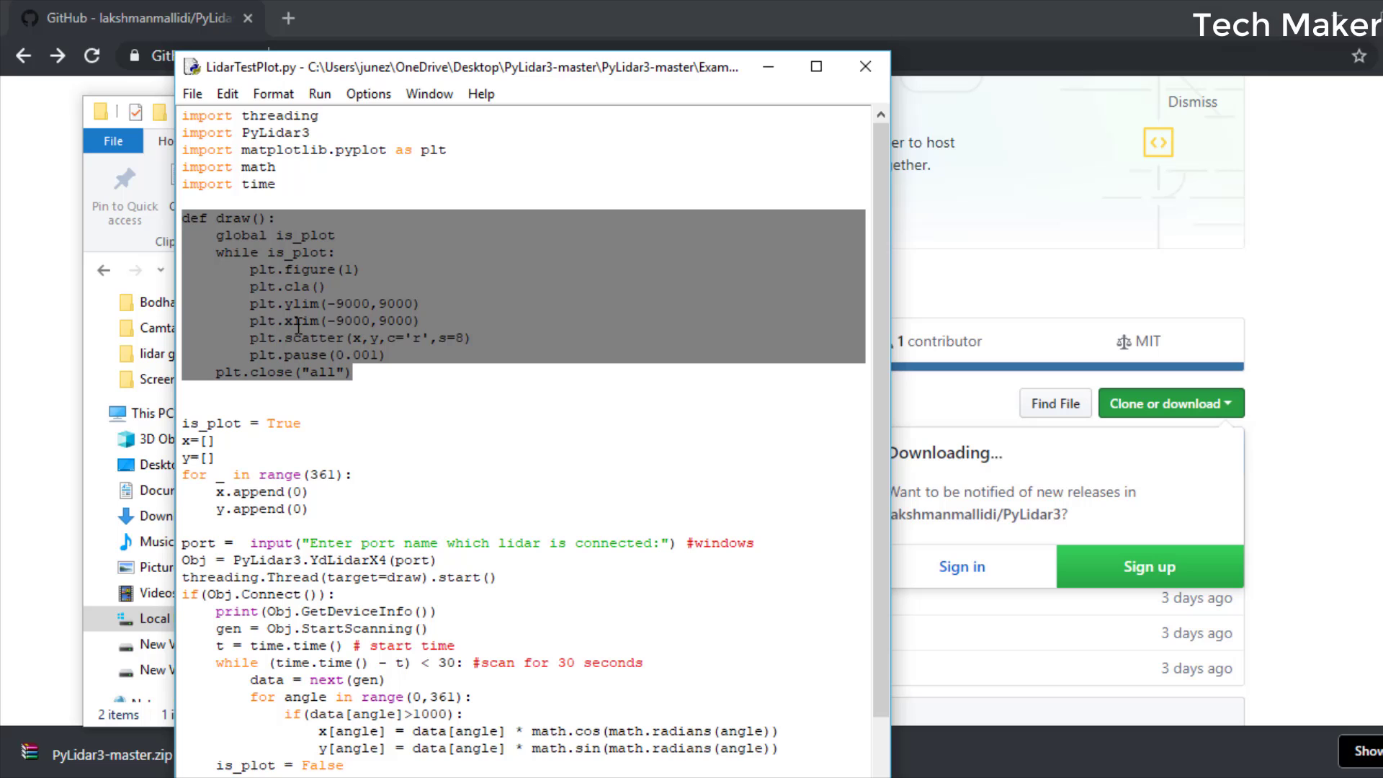
click(462, 149)
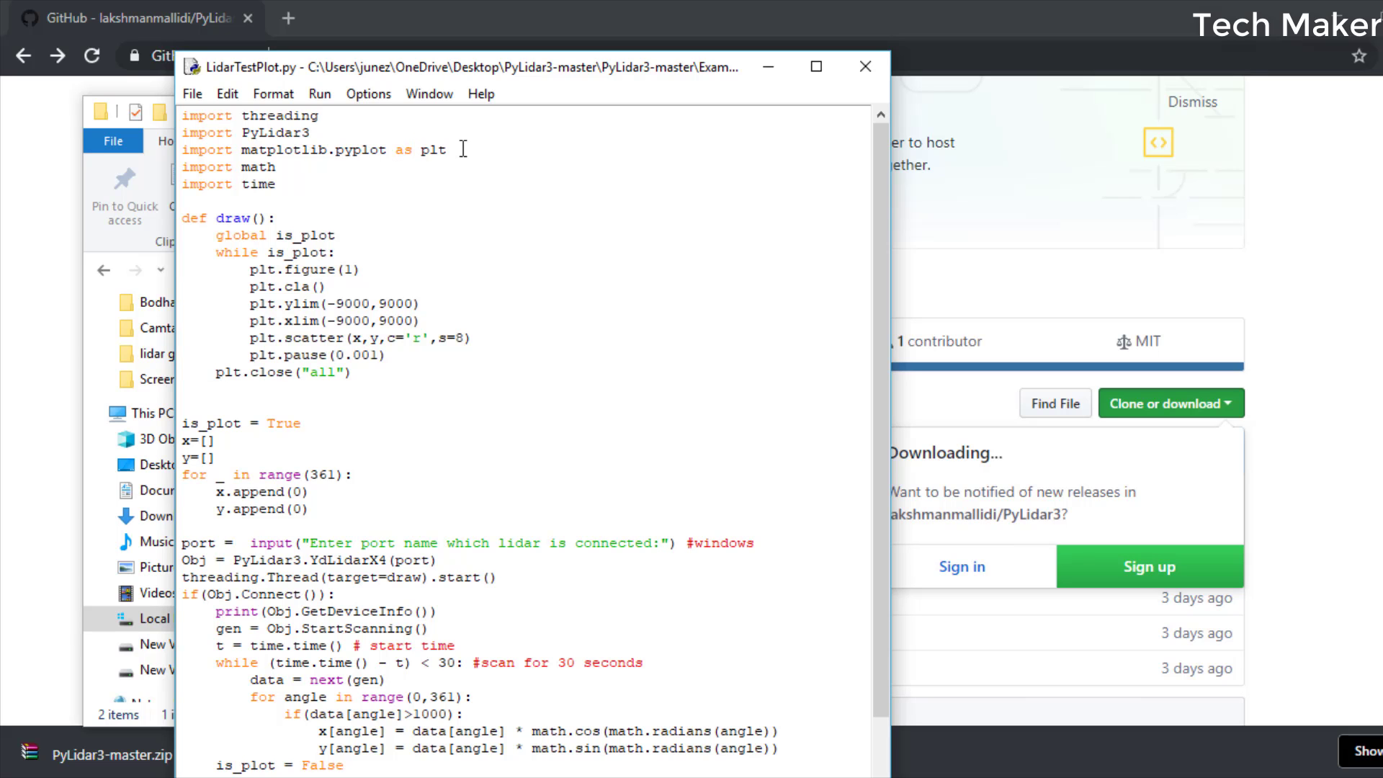
Step: Install matplotlib 3.0.3 with pip install matplotlib from an administrator Command Prompt
key(super)
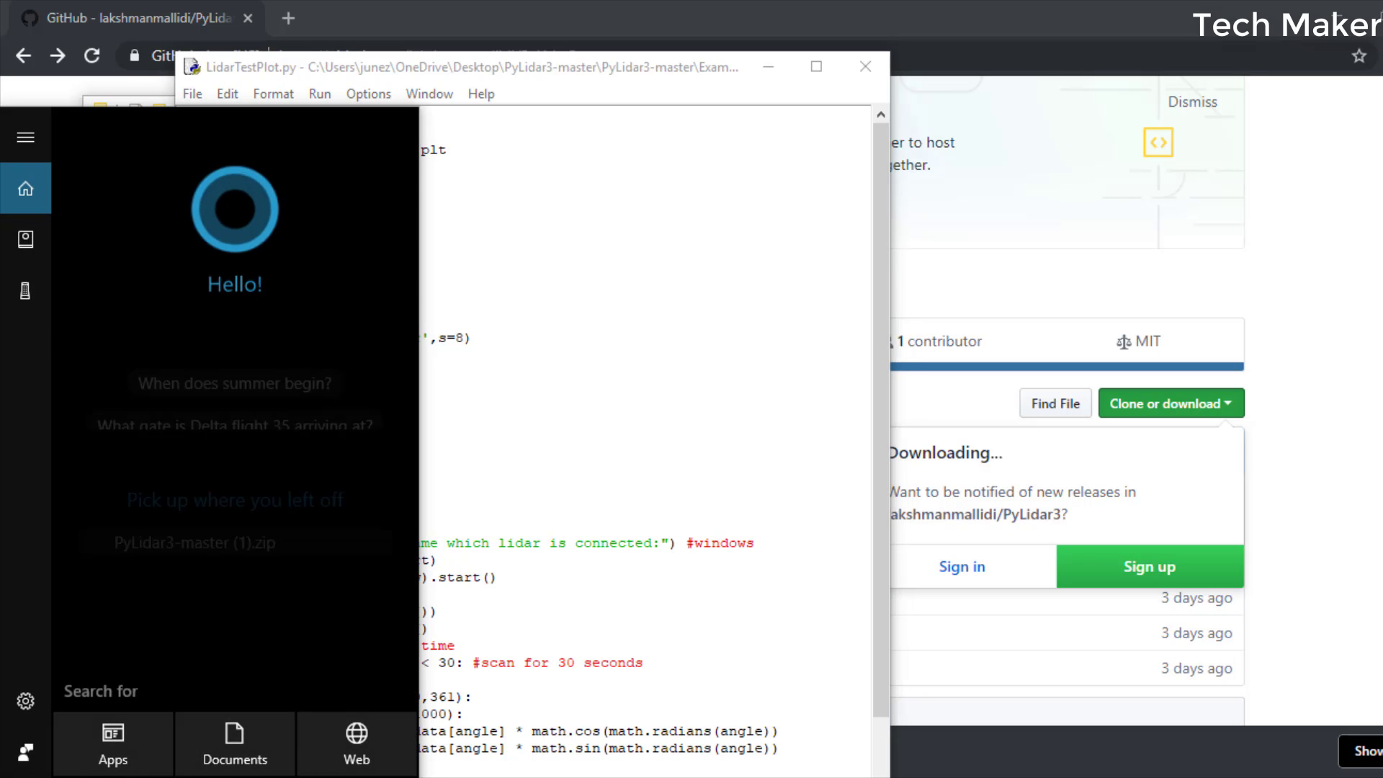
text(cmd)
key(ctrl+shift+Return)
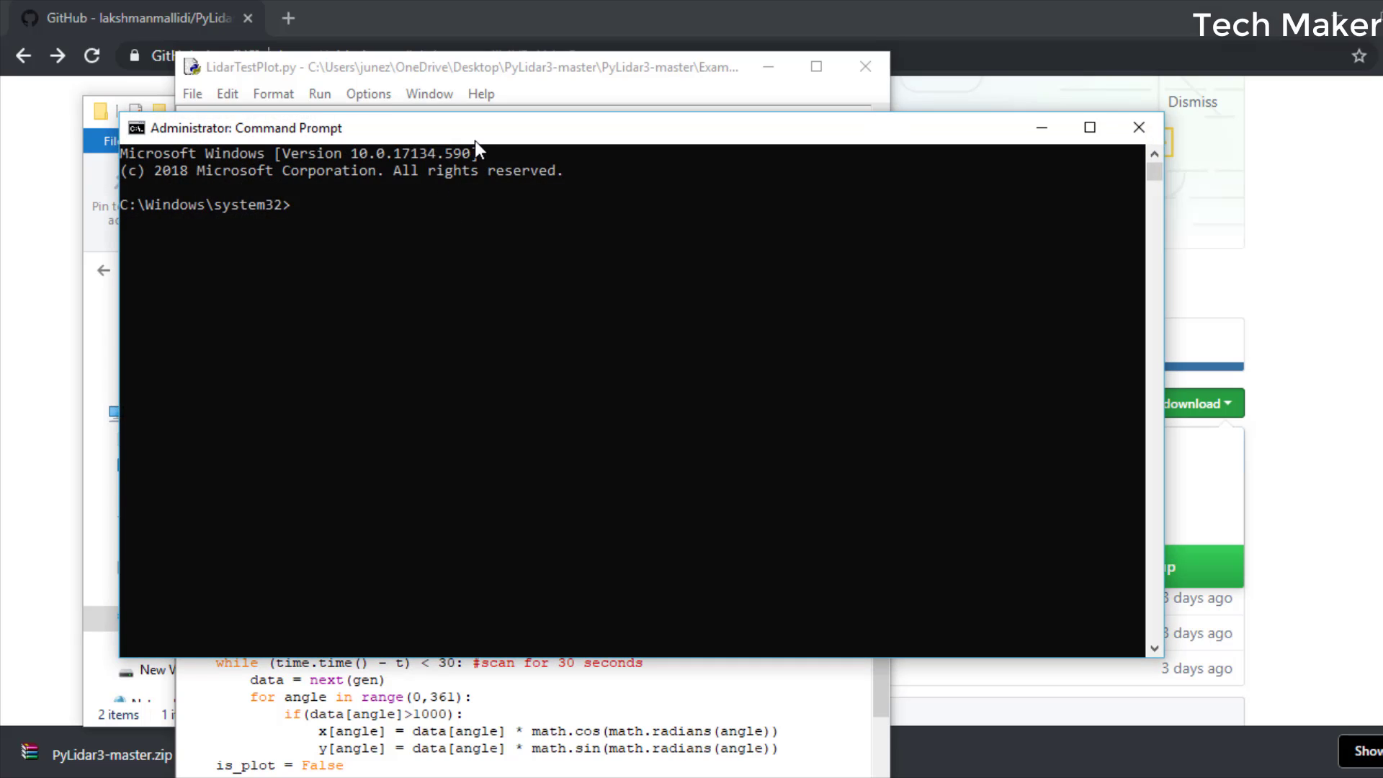
drag(475, 141, 661, 362)
text(pip install matplotlib)
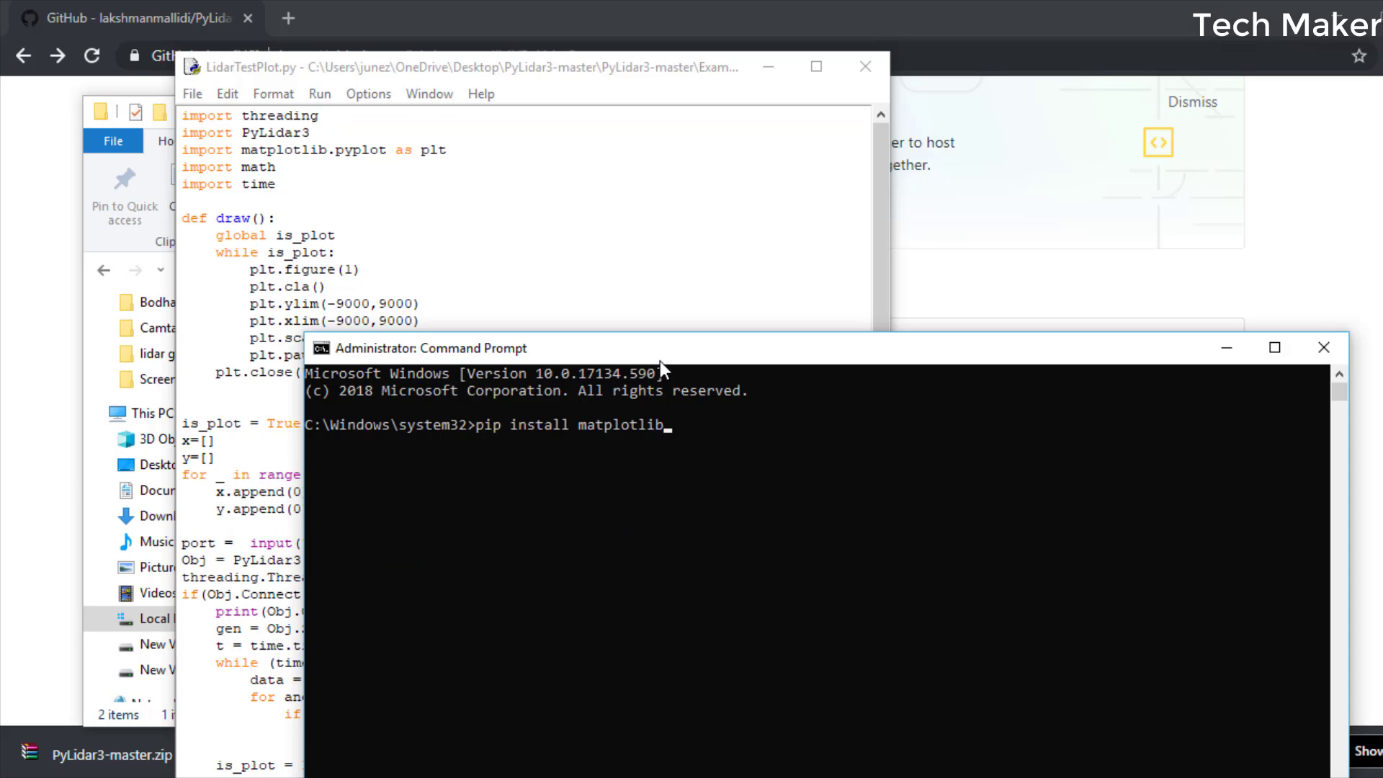
key(Return)
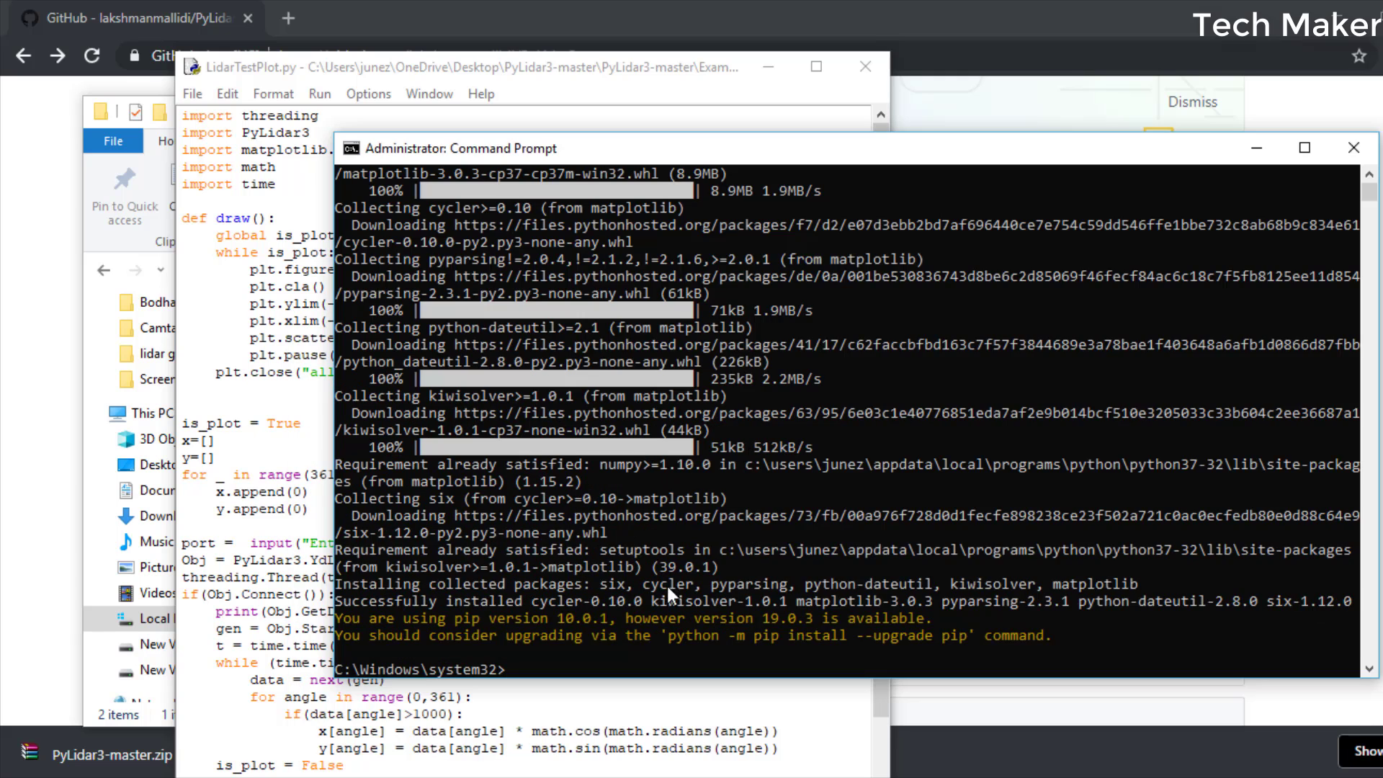
click(320, 94)
Step: Launch LidarTestPlot.py with IDLE's Run Module command
click(344, 157)
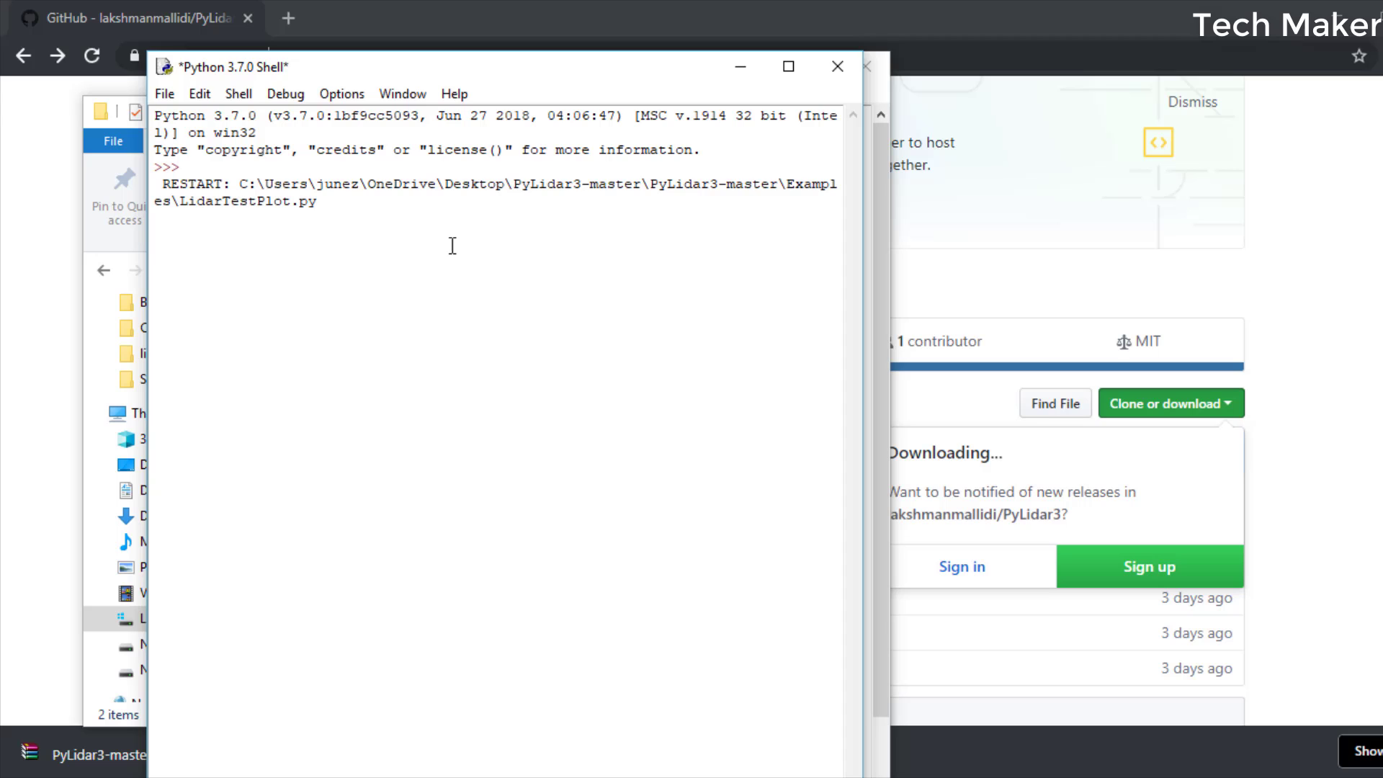
text(com13)
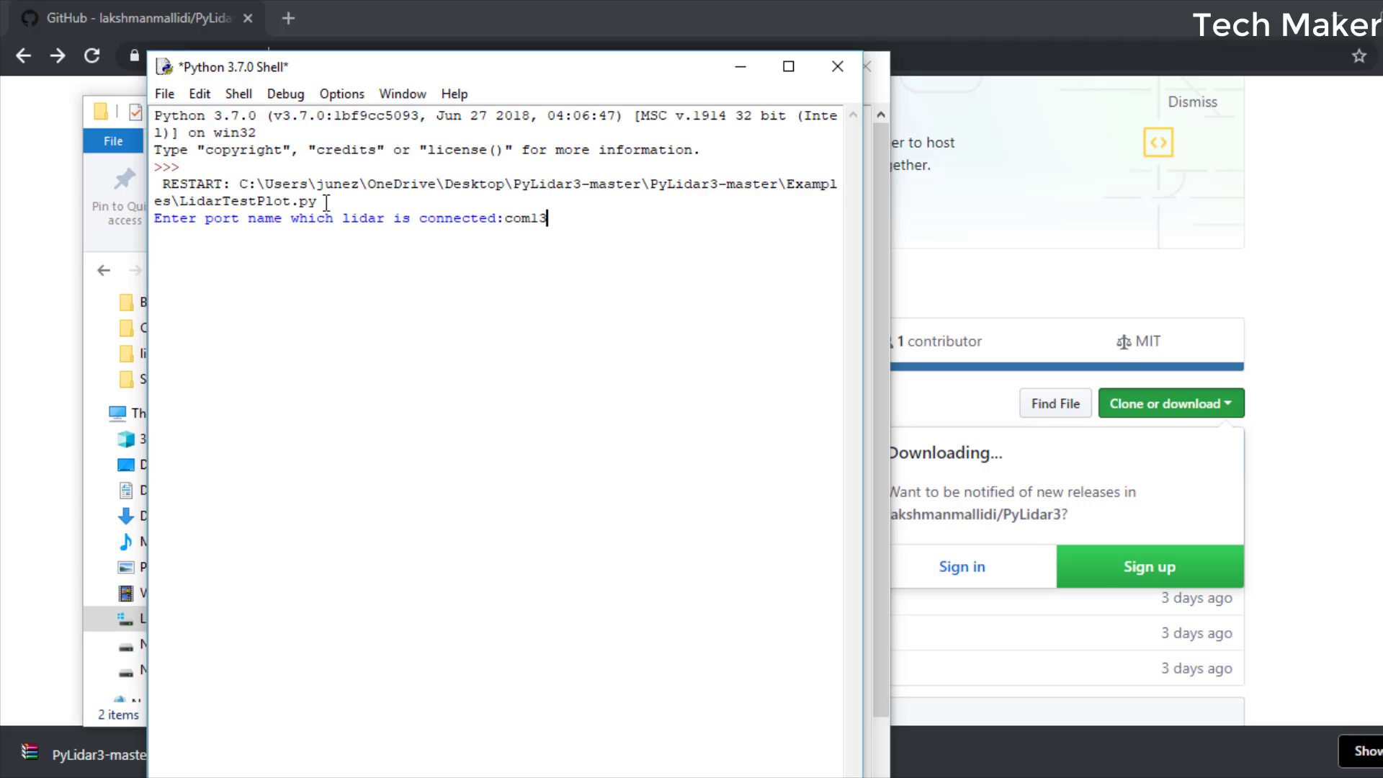